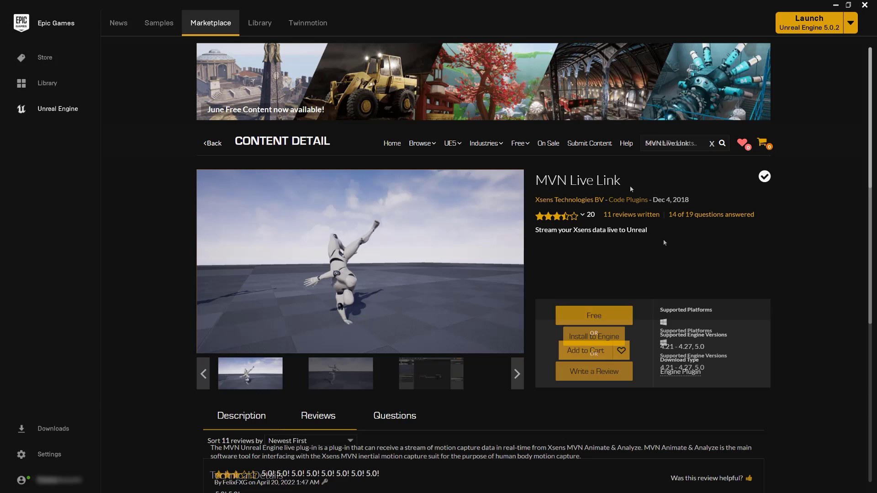
Install the MVN Live Link marketplace plugin into the Unreal Engine 5.0 slot.
click(614, 337)
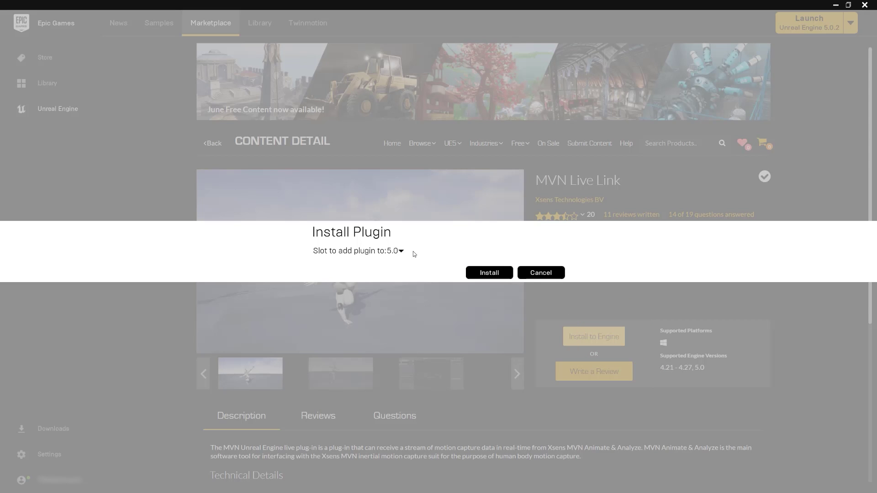
click(488, 273)
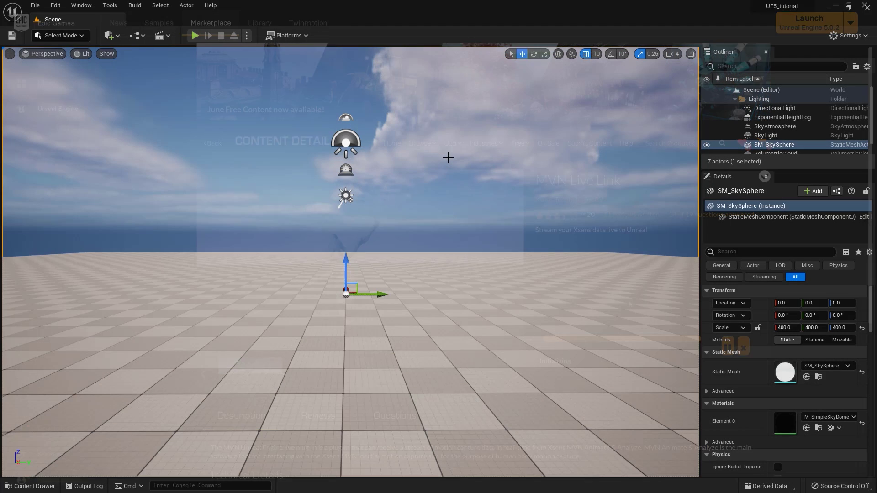
Enable LiveLinkMvnPlugin in the Installed plugins list and restart the editor.
click(56, 5)
click(61, 153)
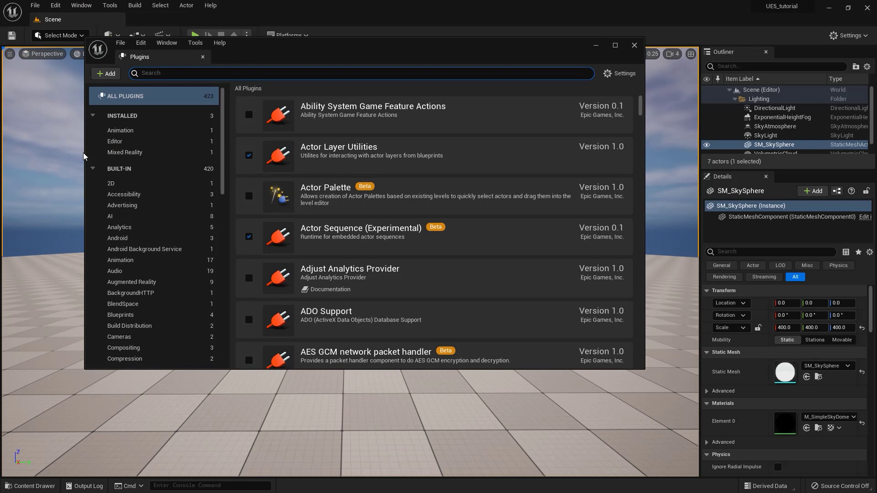
click(137, 116)
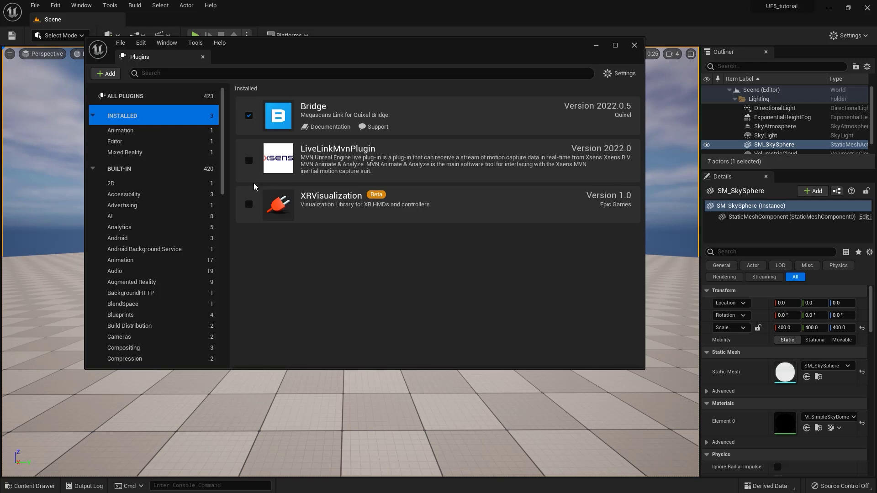
click(249, 161)
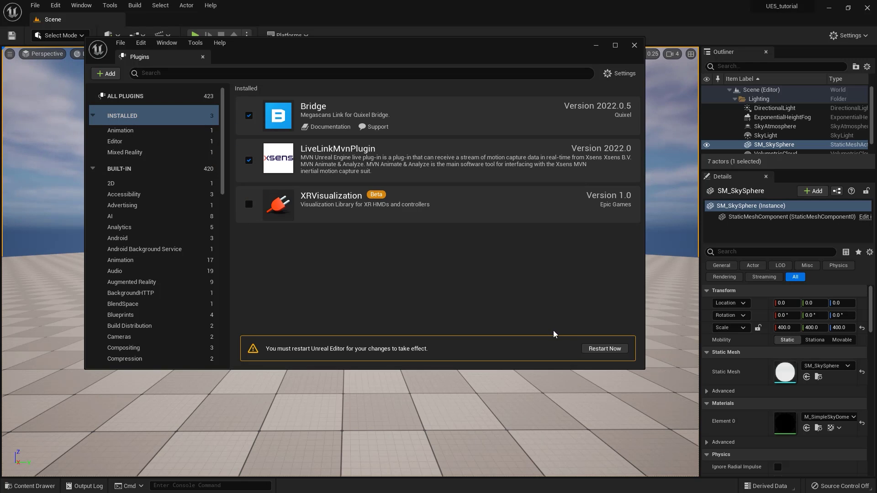
click(588, 349)
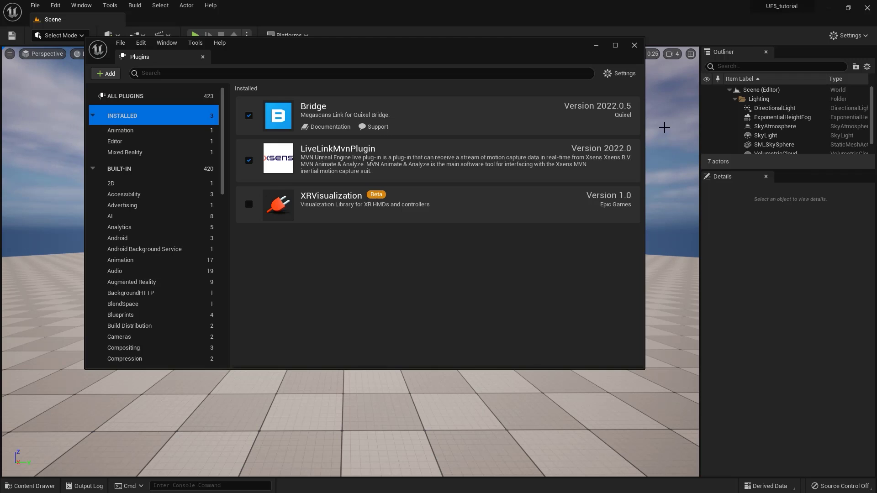
click(634, 45)
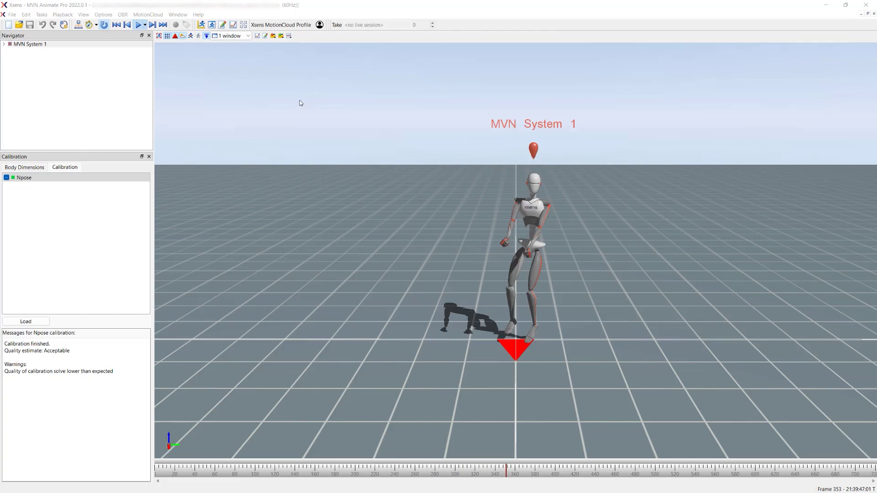
Add and enable Stream 1 to 127.0.0.1, port 9763 over UDP, in Network Streamer Options.
click(77, 25)
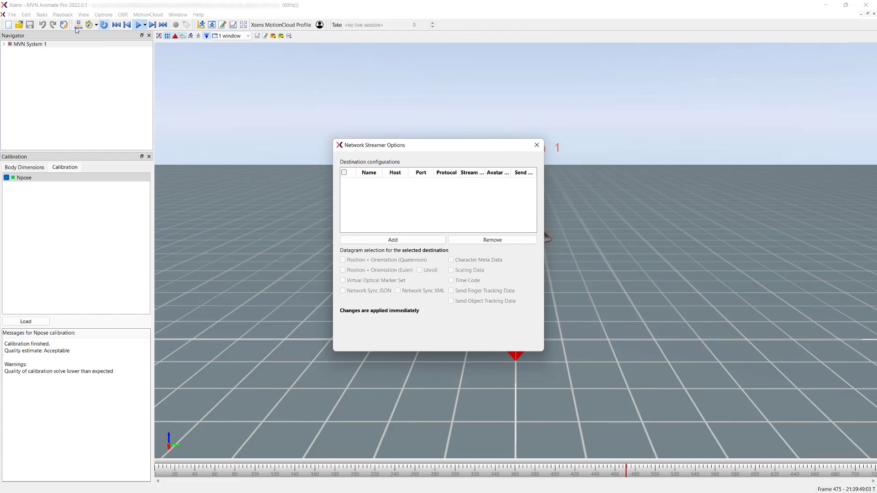
click(381, 236)
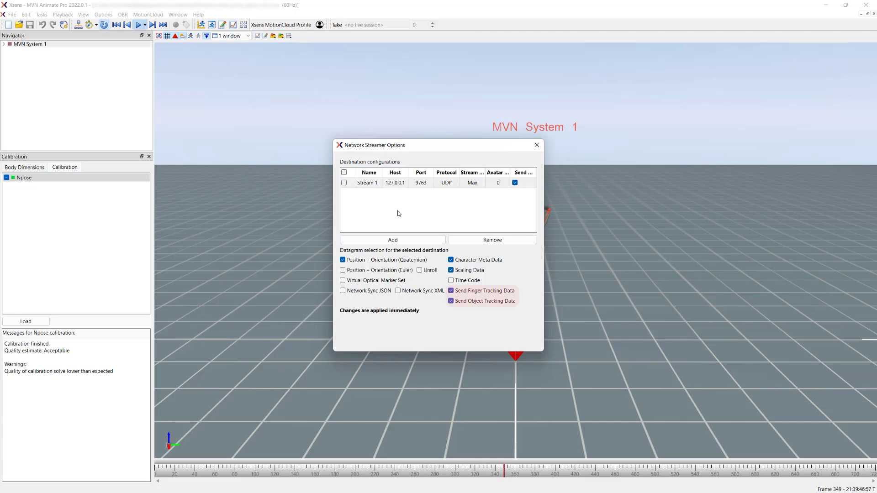
click(344, 183)
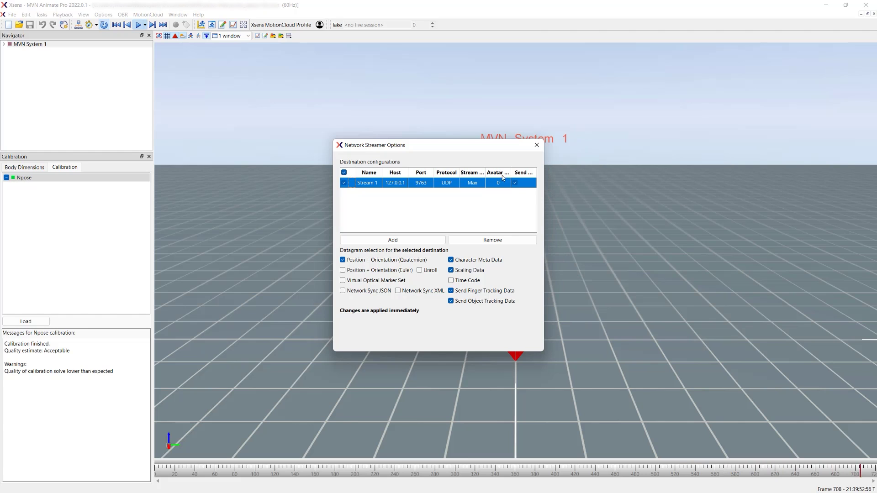
click(537, 145)
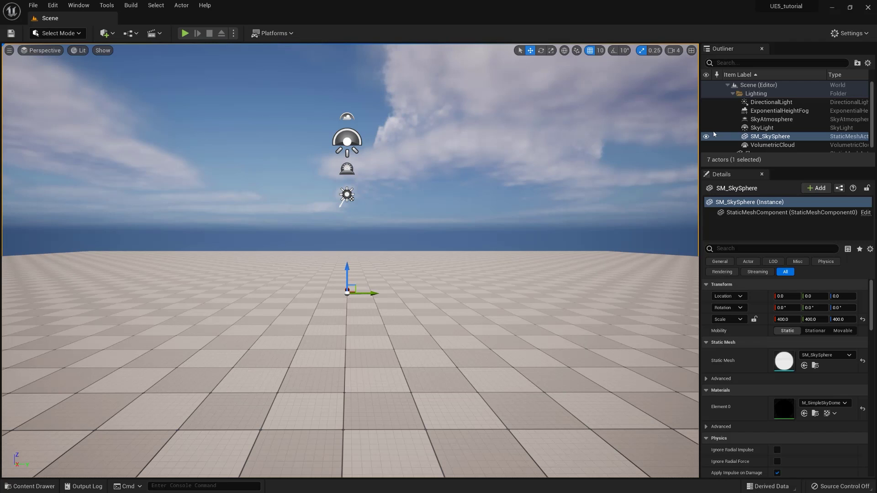
Add an Xsens Live Source on port 9763 in the Live Link window.
click(79, 5)
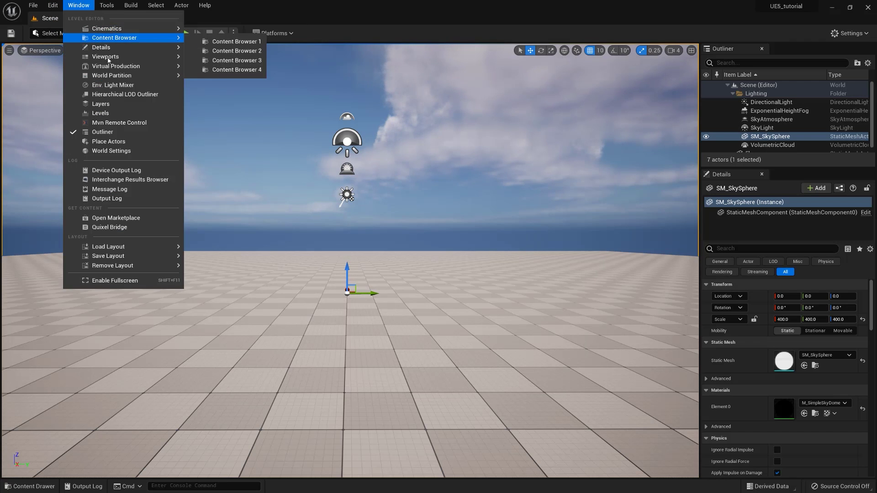
mouse_move(110, 69)
click(214, 69)
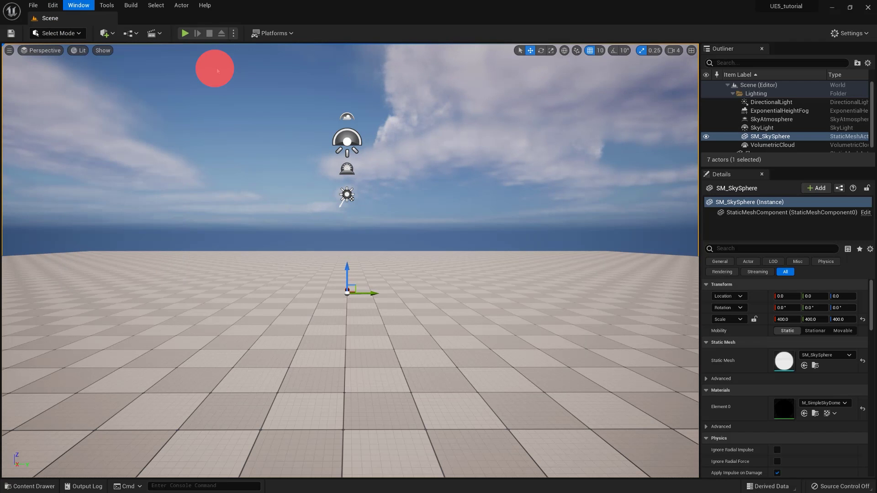
click(246, 142)
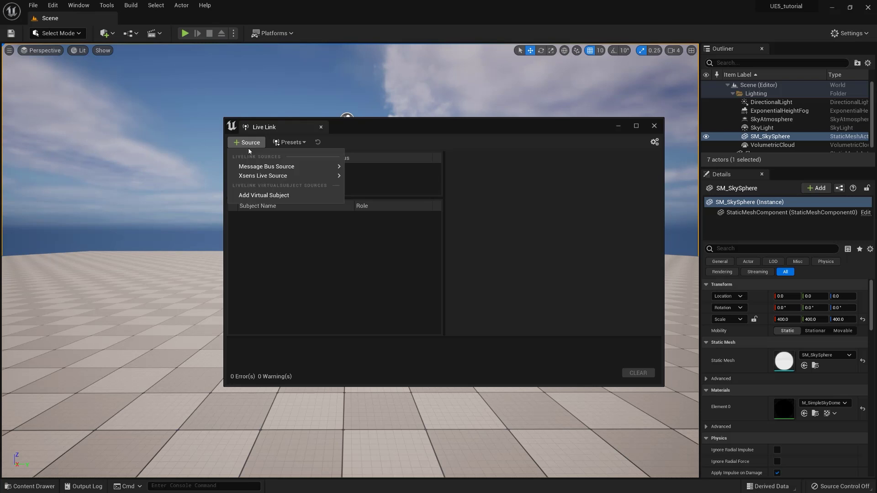
mouse_move(259, 178)
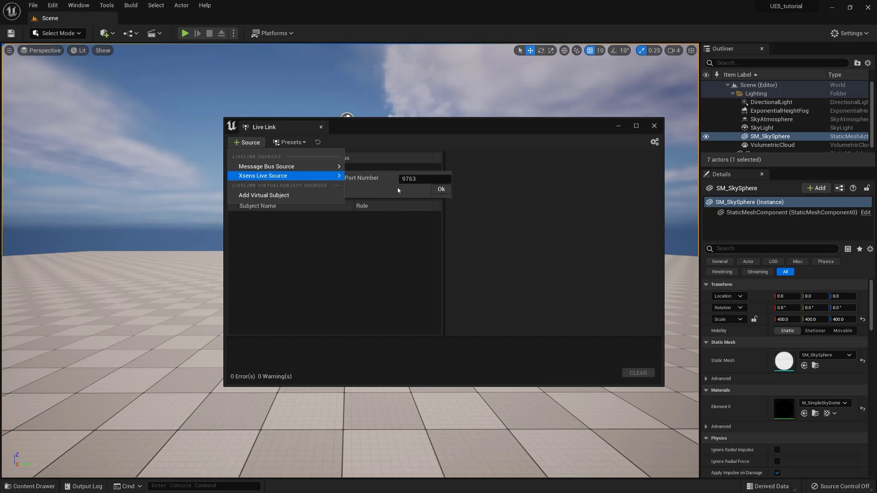
click(440, 189)
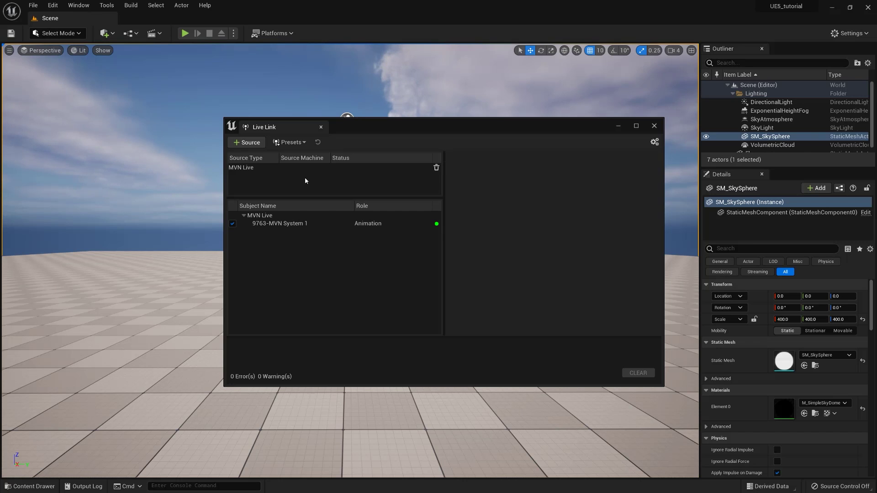
Give the MVN Live source 240 max buffered frames and offset 1.0, then close Live Link.
click(243, 169)
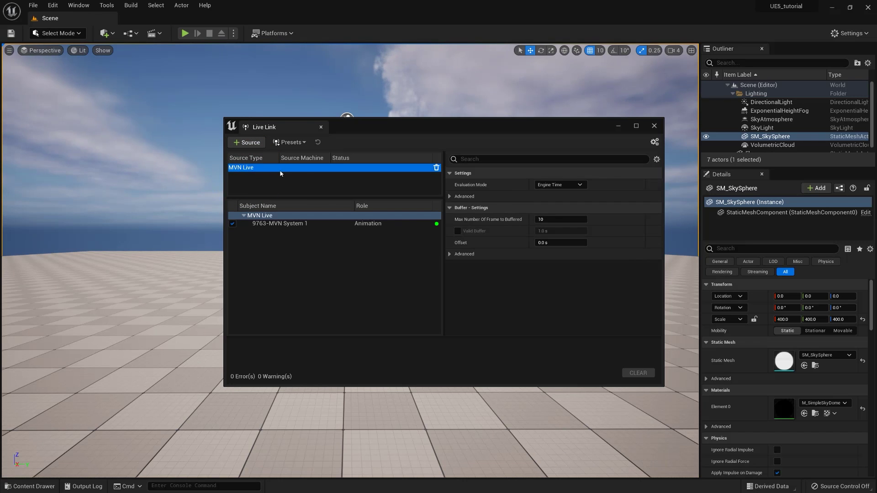
click(553, 220)
text(24)
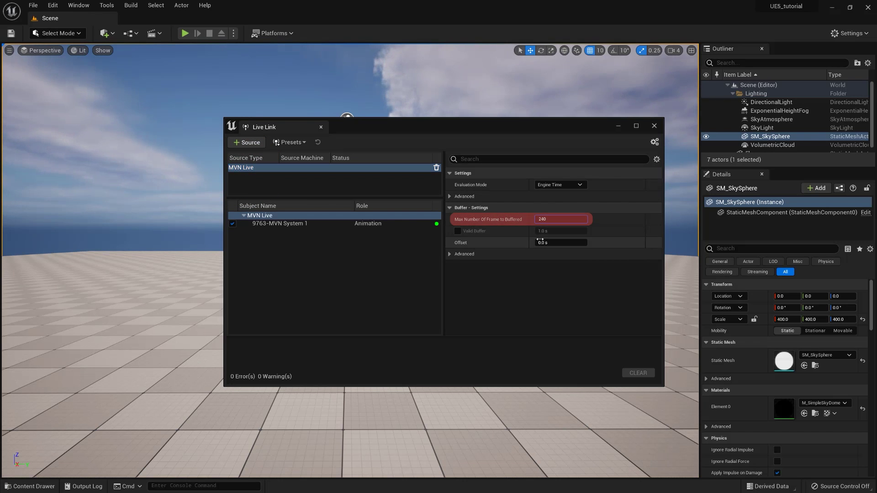
click(540, 242)
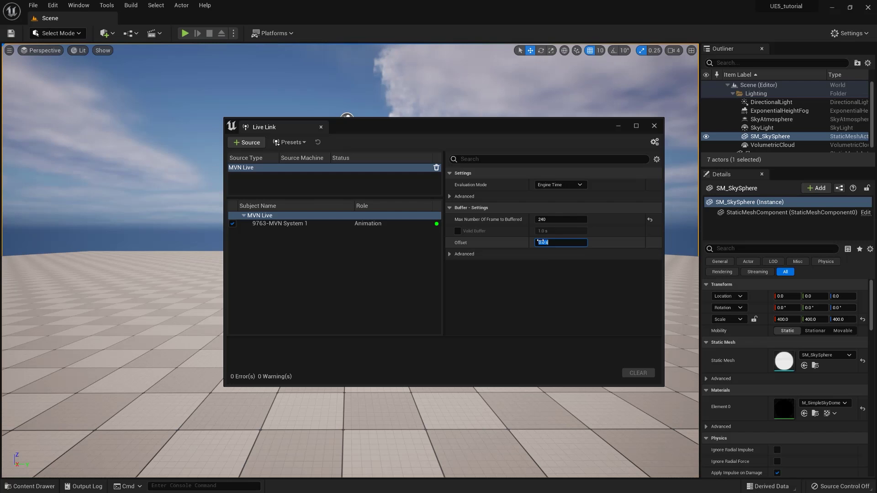
click(653, 126)
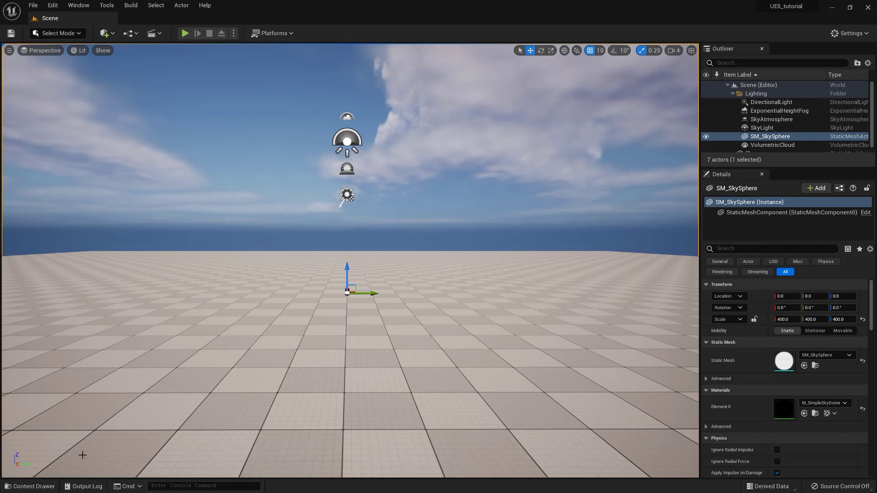
Create a Mannequin_T-pose animation in Content from SK_Mannequin's current pose.
click(32, 485)
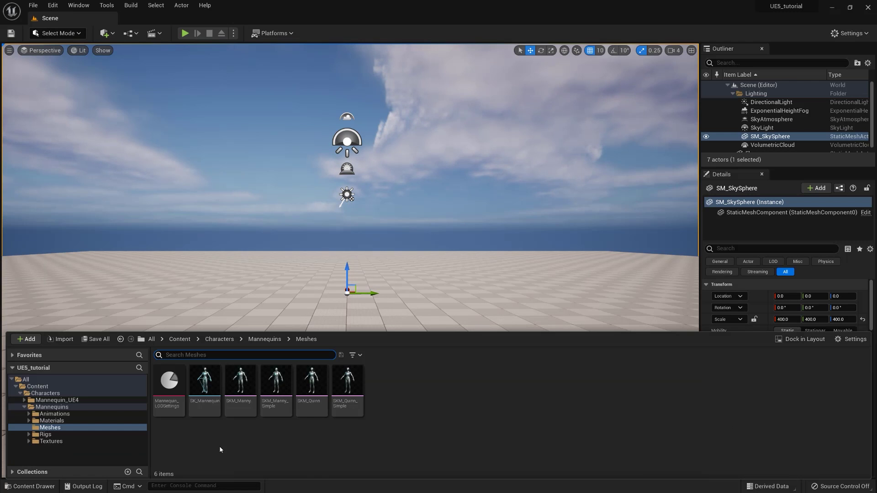
double_click(201, 386)
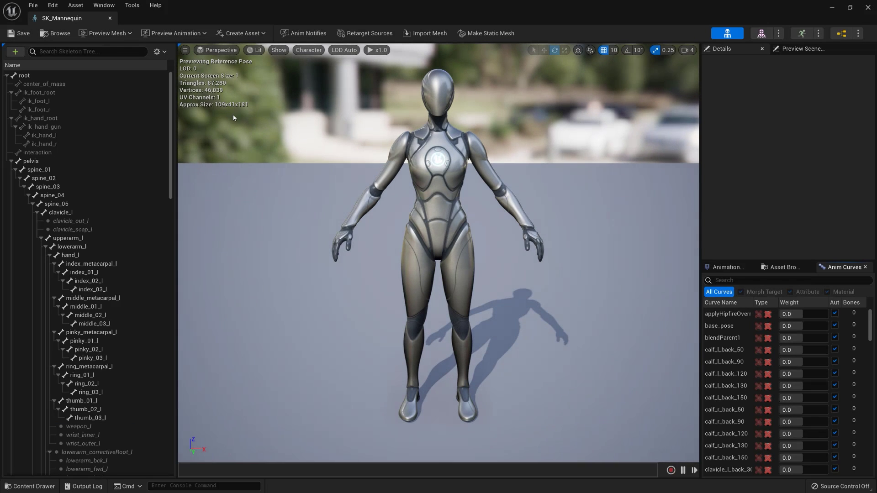
click(236, 33)
mouse_move(252, 58)
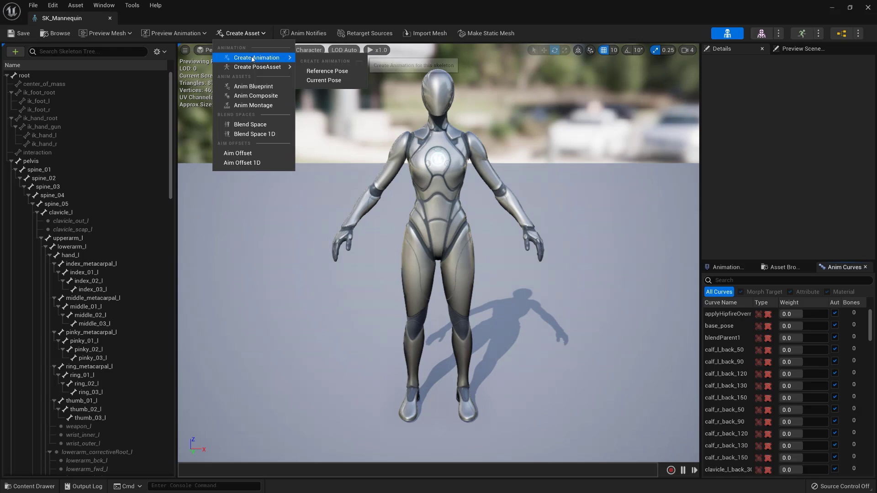
click(327, 81)
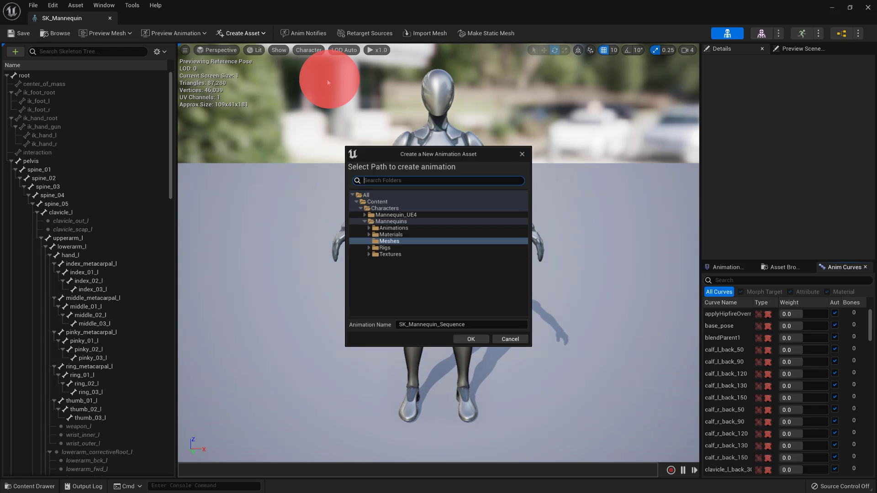
click(407, 328)
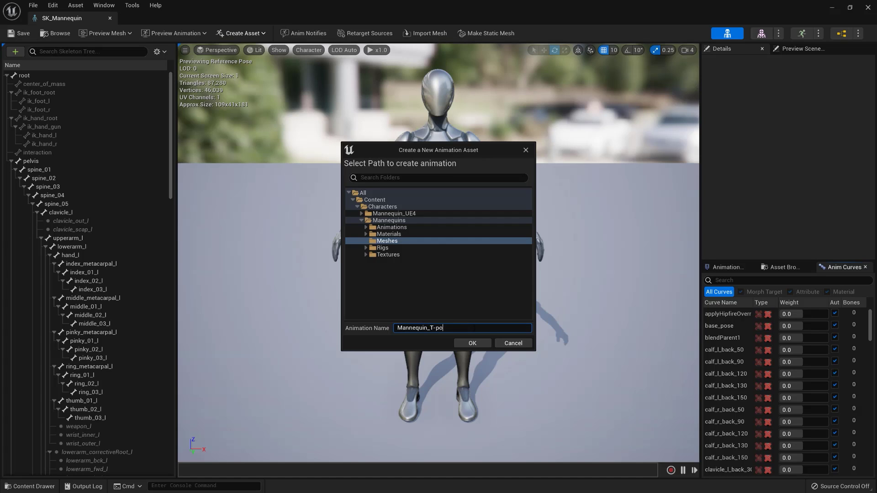
click(371, 200)
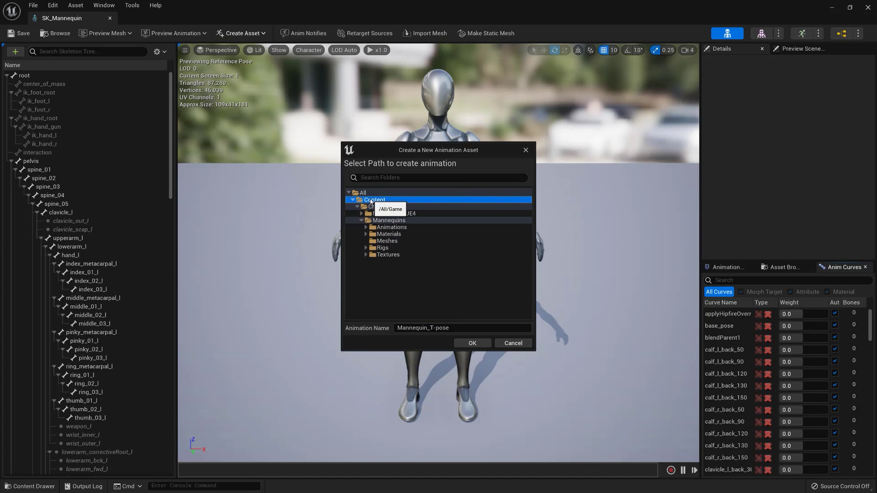
click(472, 342)
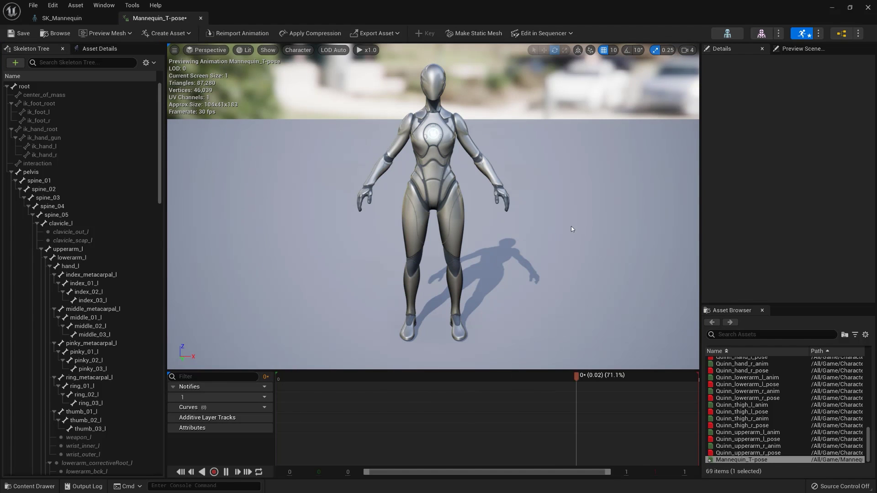
Stop and rewind the animation preview and display the full bone hierarchy.
click(226, 471)
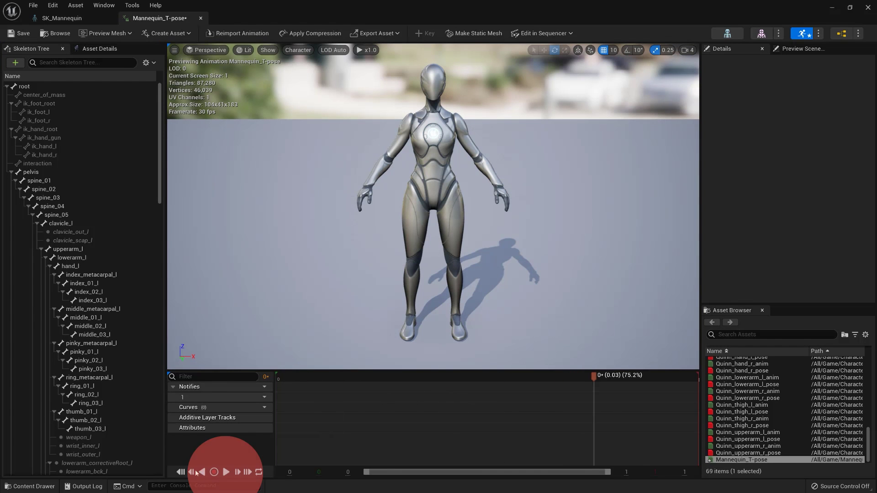
click(185, 472)
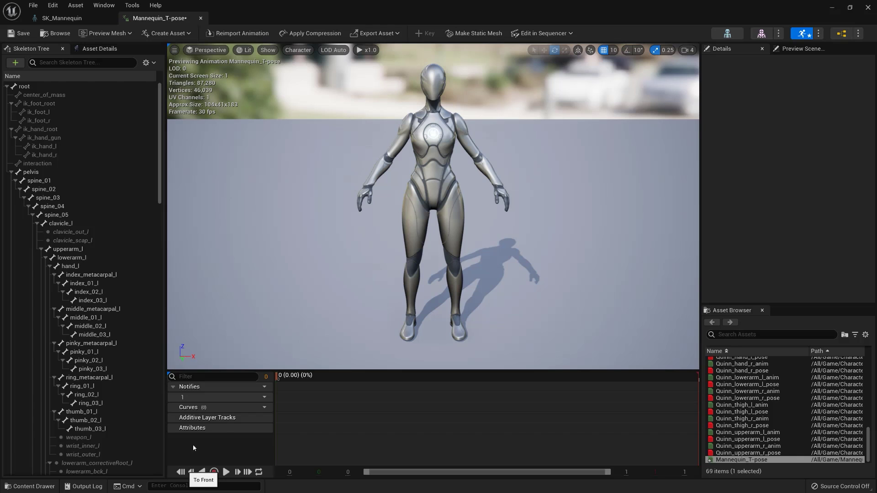
click(285, 51)
mouse_move(303, 92)
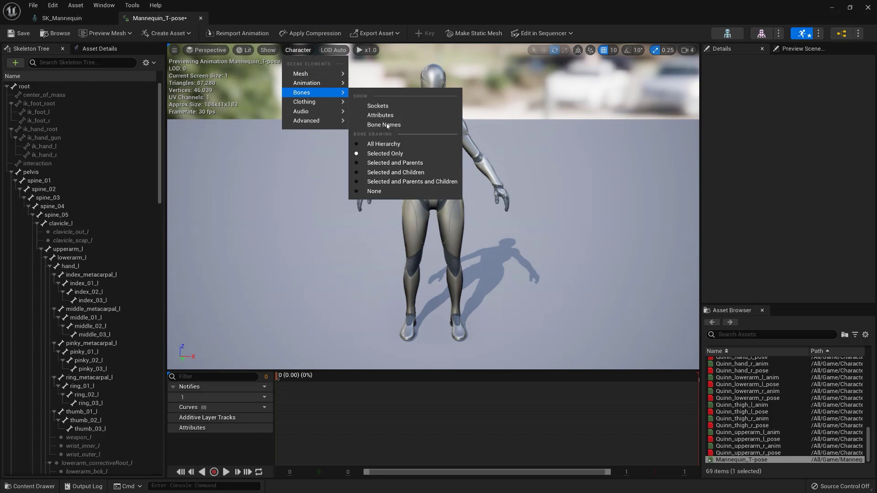
click(386, 144)
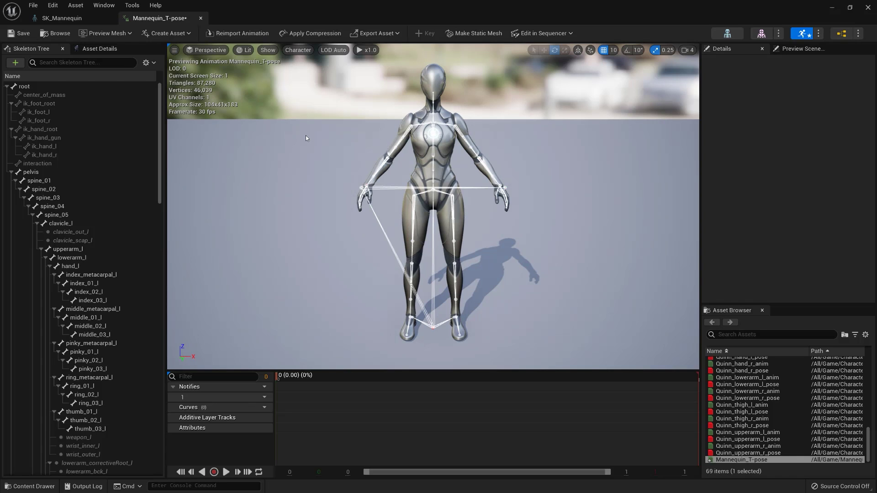
Set upperarm_l's world rotation to 0, 0, 0 to raise the left arm.
click(69, 249)
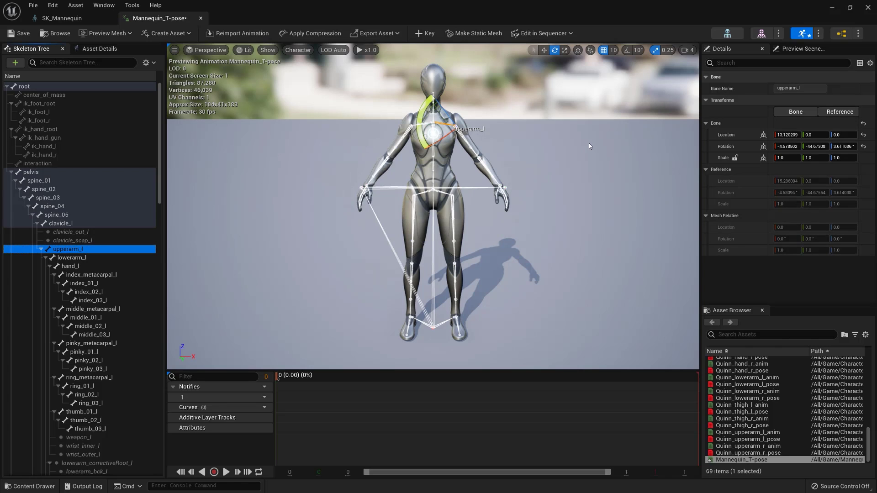
click(763, 147)
click(783, 146)
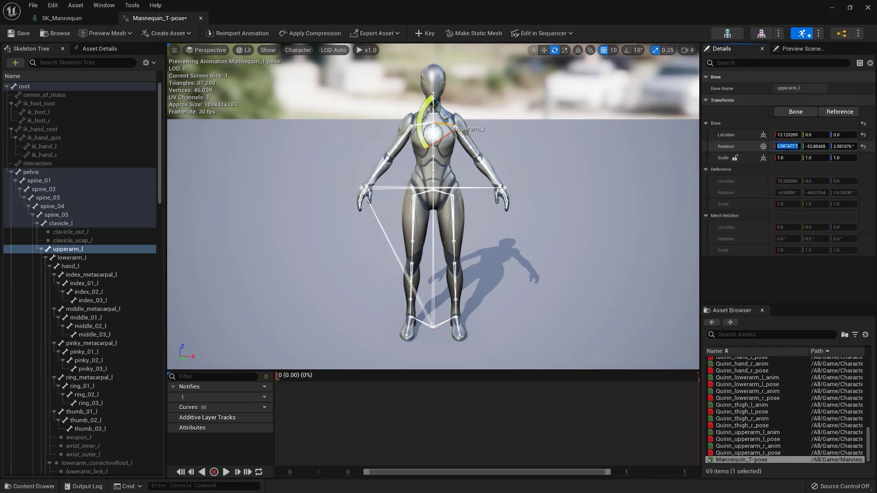
text(0)
key(Tab)
text(0)
key(Tab)
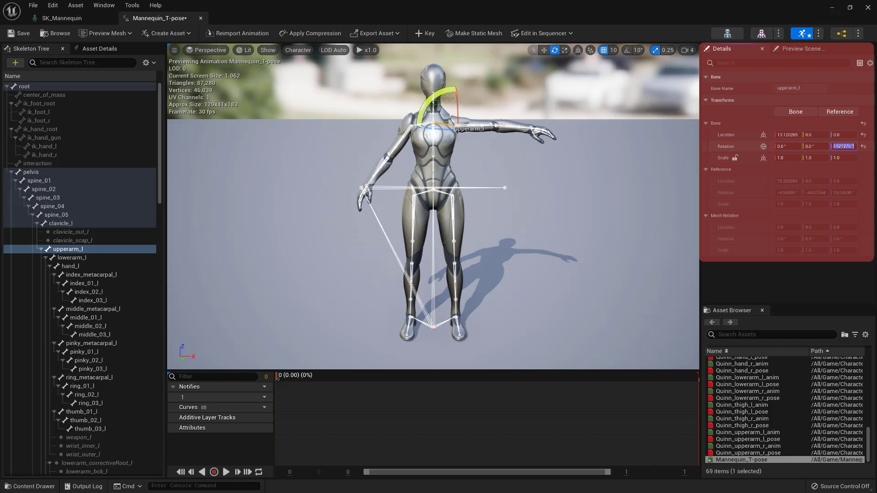
text(0)
click(595, 147)
Set the left forearm's Z rotation to 0 to straighten the arm.
click(205, 50)
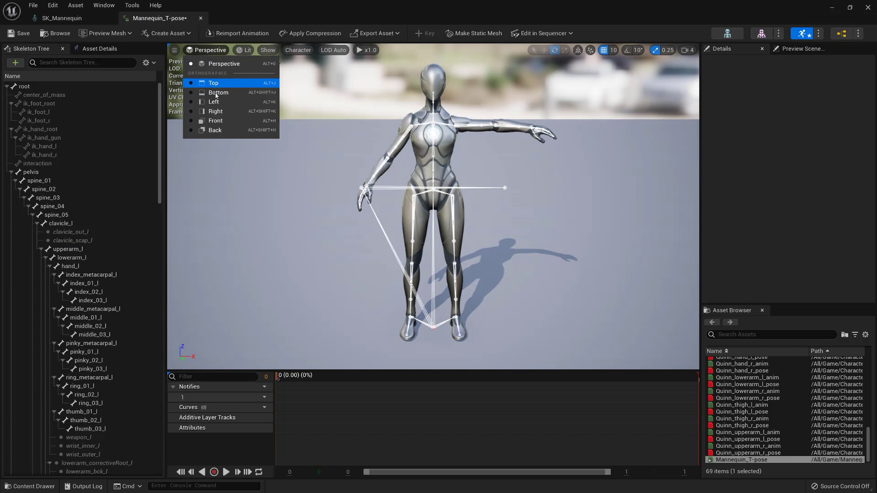
click(224, 112)
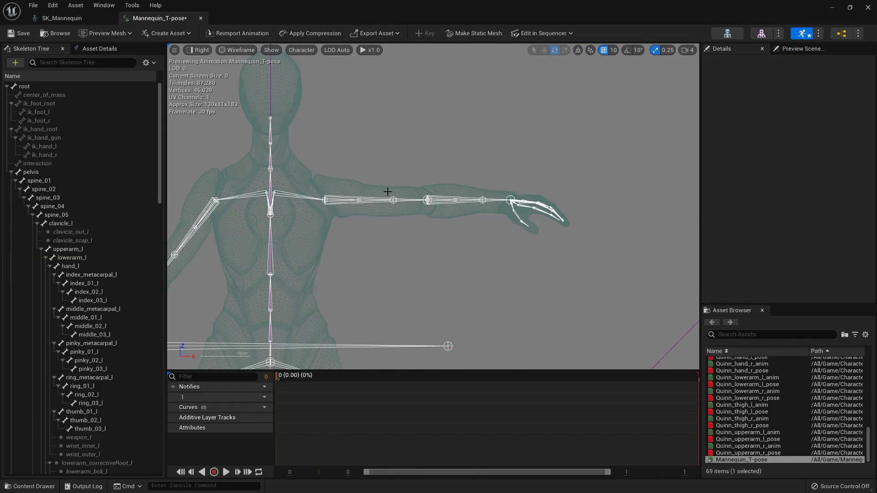
click(198, 49)
click(214, 86)
scroll(443, 212, up, 5)
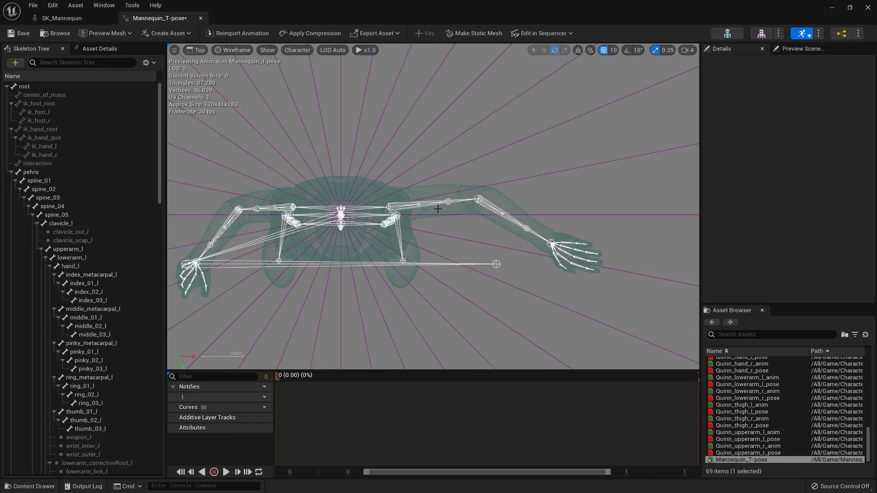
click(68, 249)
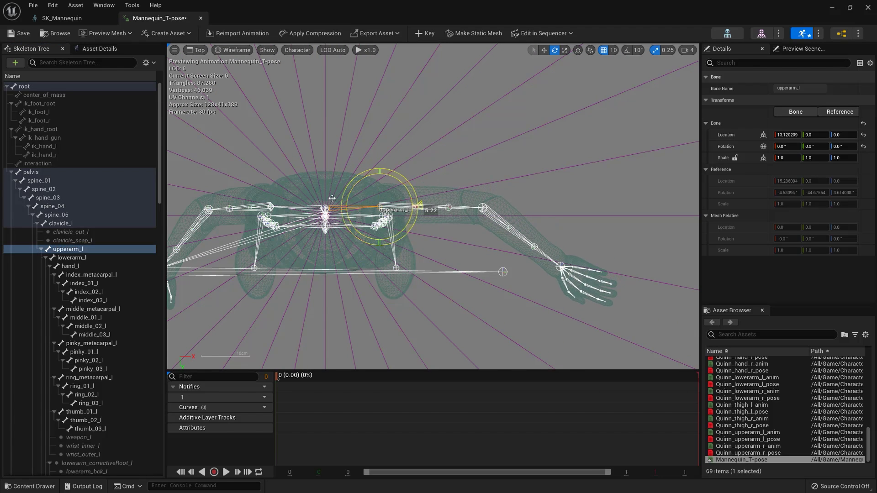
click(71, 257)
click(842, 146)
text(0)
key(Return)
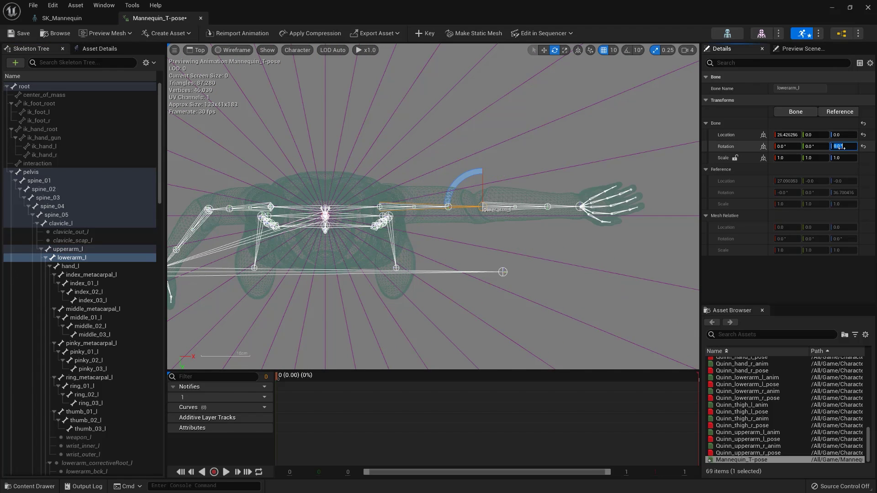
Zero the X, Y and Z rotations of the left index metacarpal bone.
click(524, 183)
scroll(524, 183, up, 4)
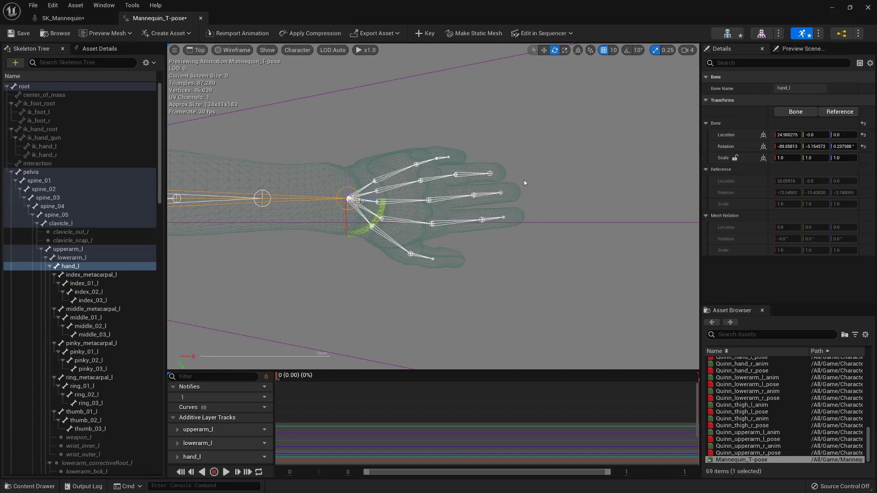
click(103, 274)
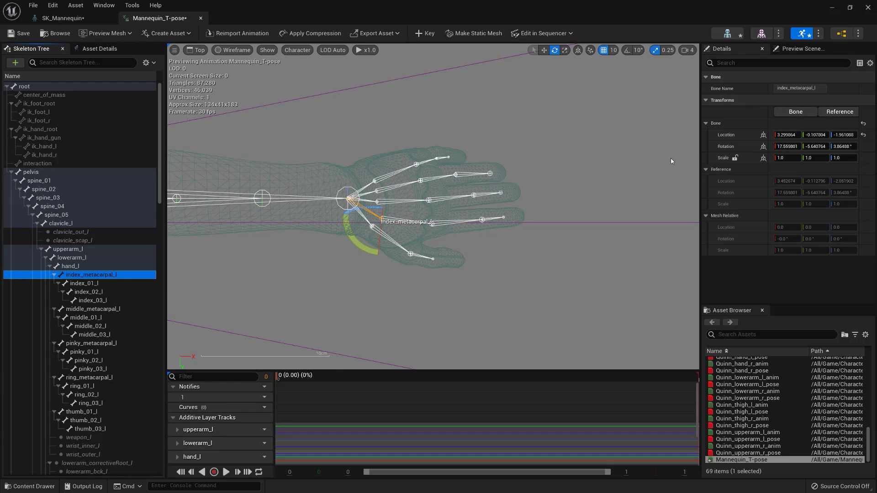
click(786, 146)
text(0)
key(Tab)
text(0)
key(Tab)
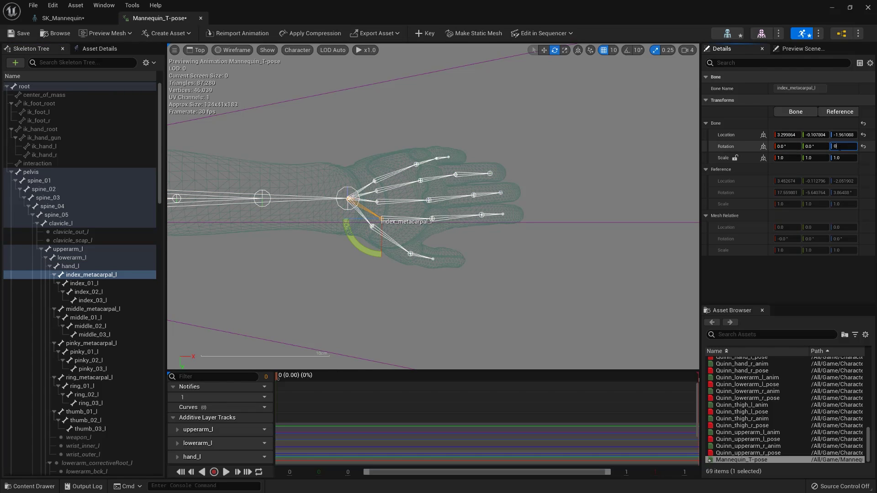
text(0)
Zero the X, Y and Z rotations of index_01_l.
click(84, 283)
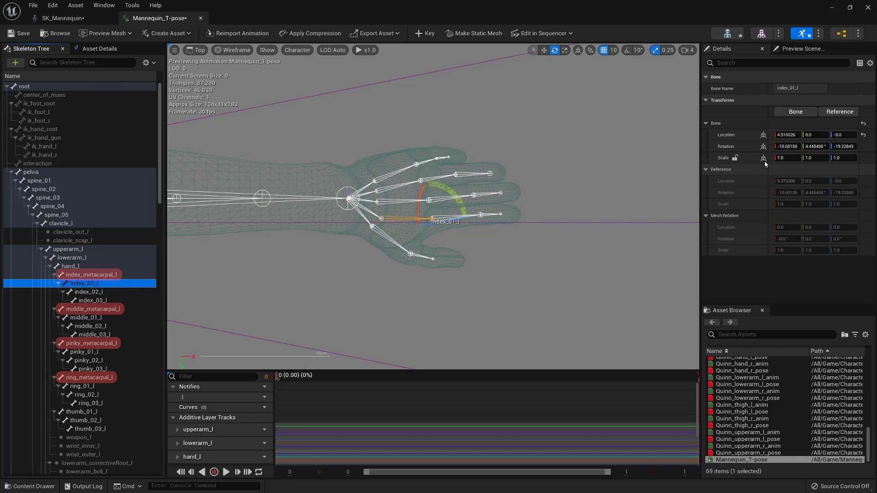
click(787, 146)
text(0)
key(Tab)
text(0)
key(Tab)
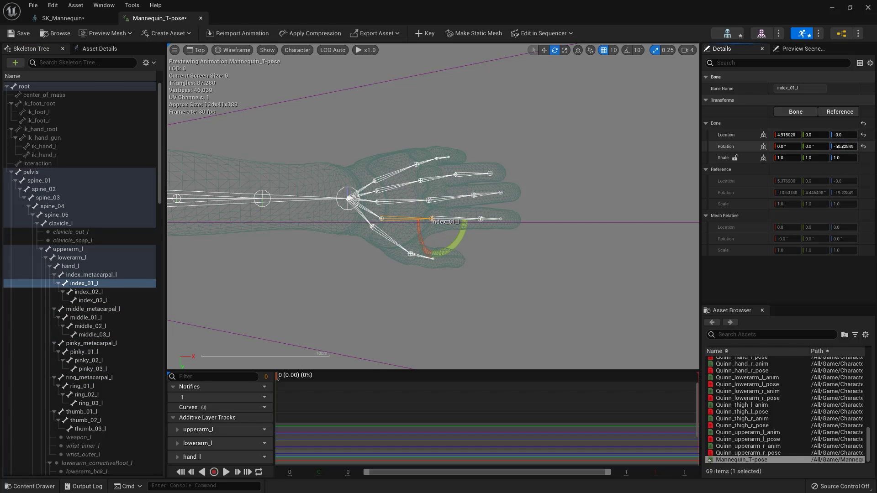
text(0)
Zero the thumb_01_l rotations to straighten the left thumb.
click(114, 294)
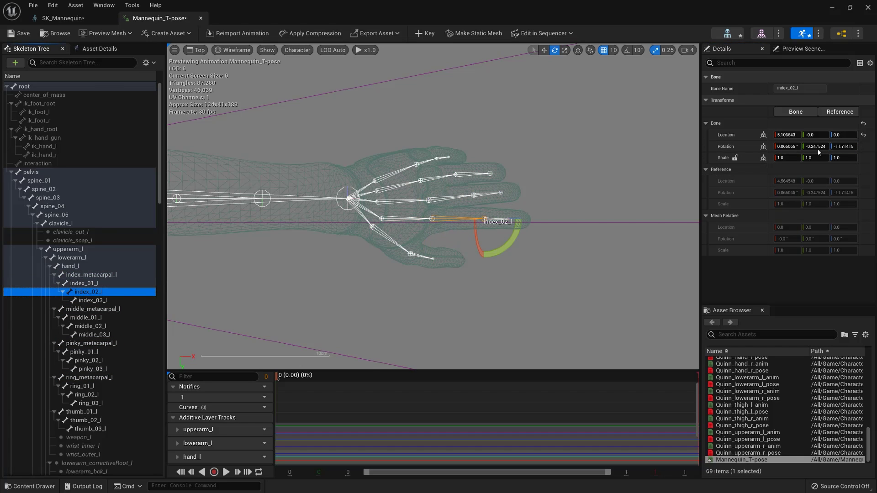
click(391, 240)
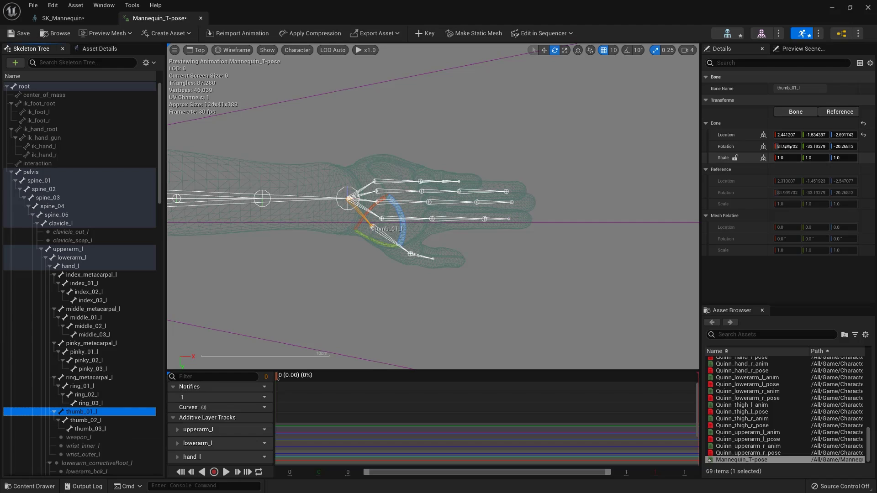
click(786, 146)
text(0)
key(Tab)
text(0)
key(Tab)
text(0)
key(Return)
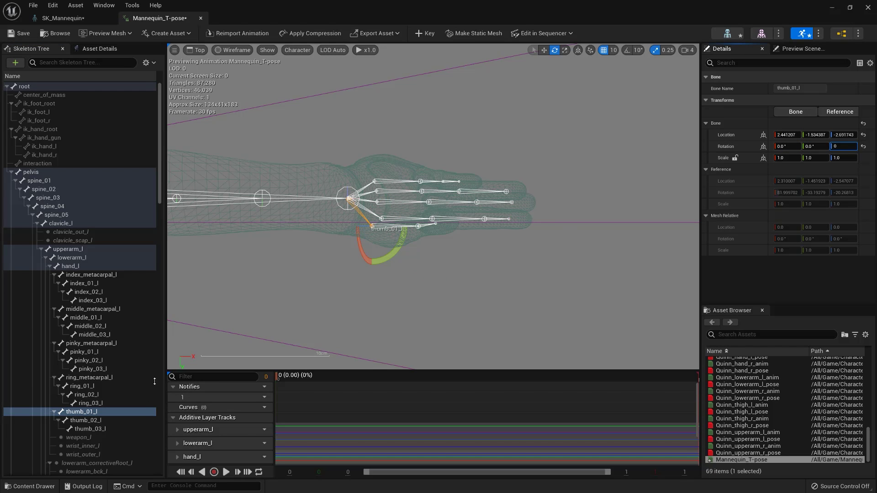
Rotate the left thigh in side view to straighten the leg.
click(425, 226)
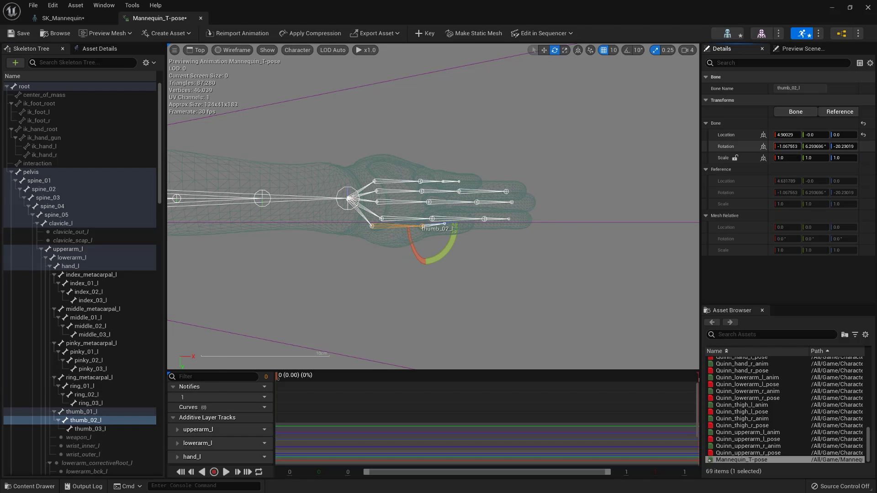
key(alt+shift+k)
click(431, 160)
drag(457, 170, 495, 209)
Select the left calf and foot and level the foot in the right orthographic view.
click(199, 50)
click(215, 120)
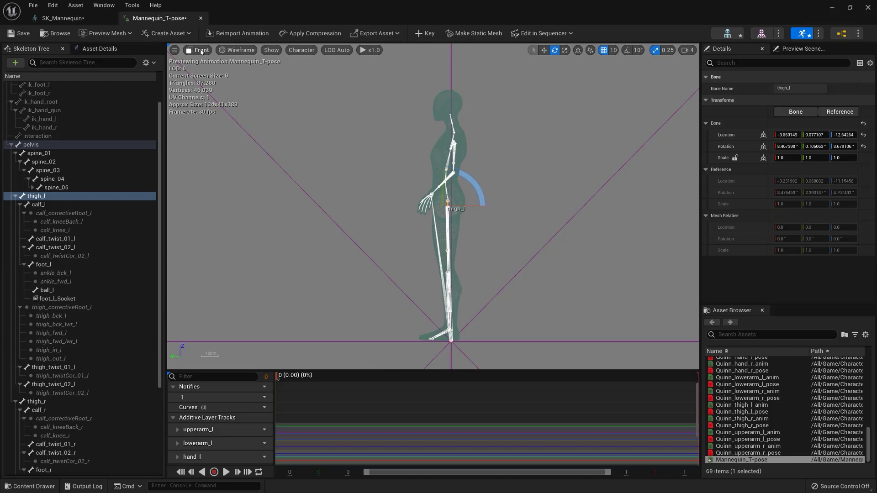
click(50, 204)
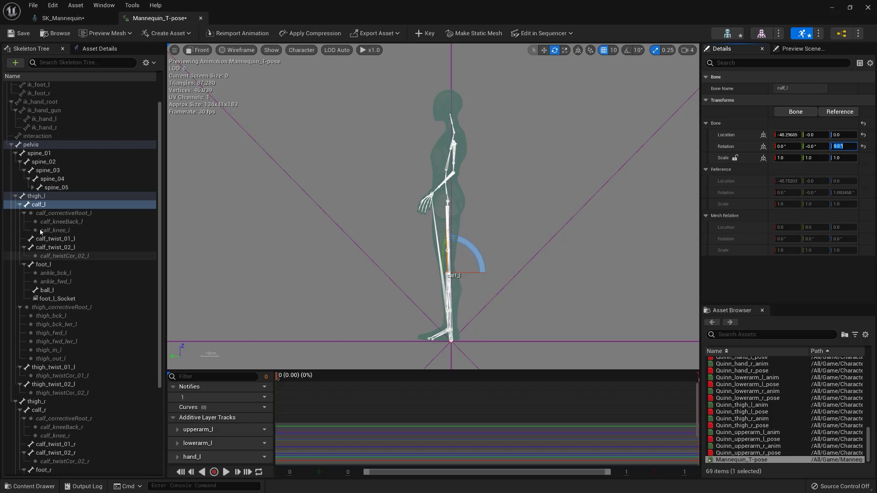
click(43, 264)
click(199, 50)
click(216, 111)
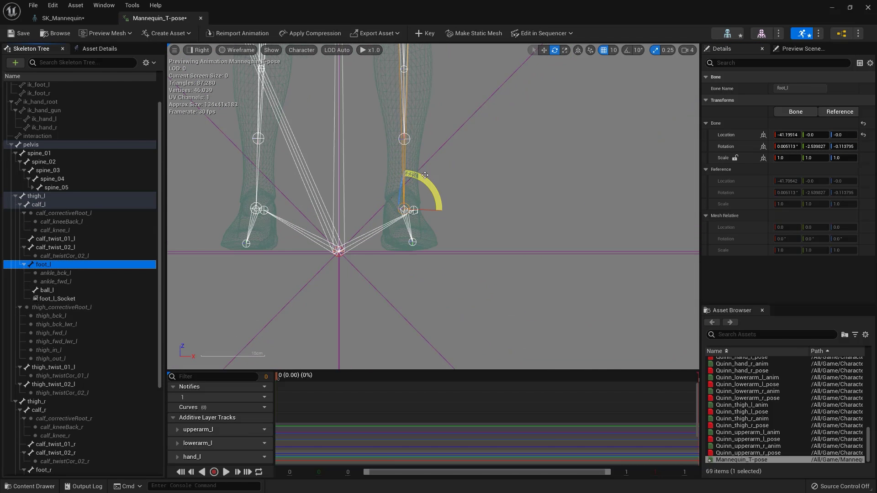
drag(425, 175, 505, 196)
Fine-tune the left foot angle in front view, then return to lit perspective.
scroll(505, 196, down, 5)
click(198, 50)
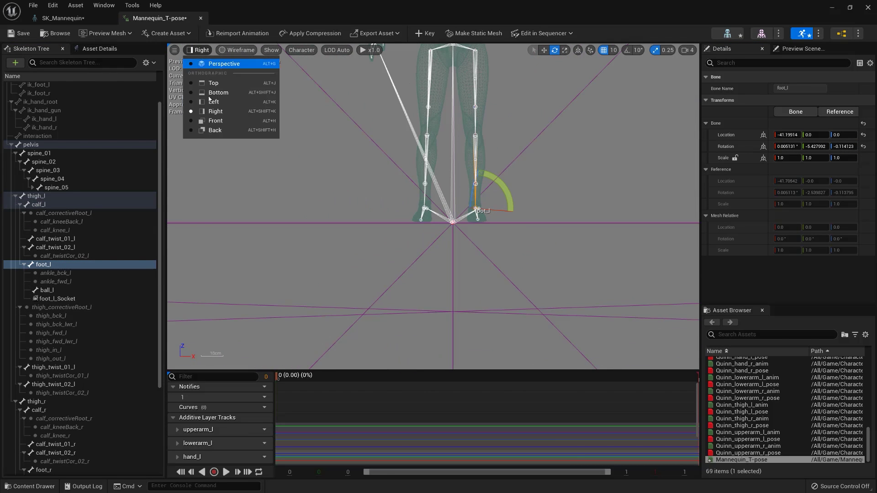
click(215, 121)
scroll(411, 206, down, 3)
drag(360, 183, 464, 263)
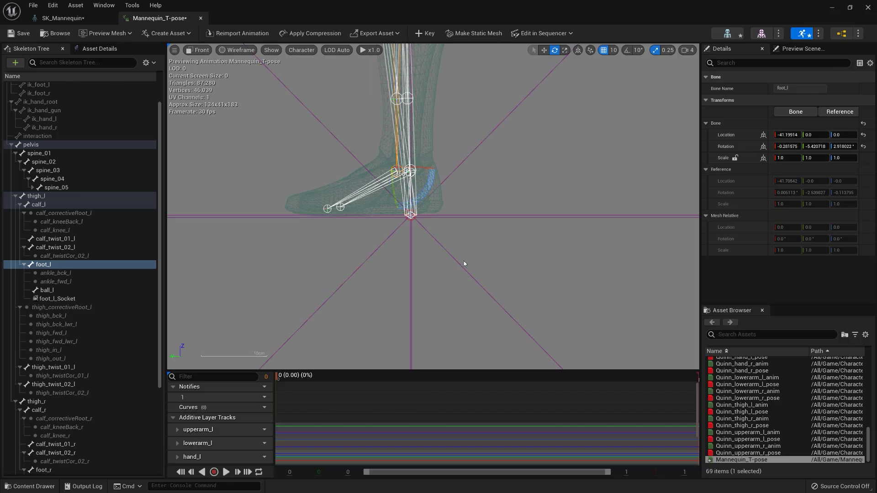
scroll(464, 264, down, 3)
click(199, 50)
click(228, 69)
scroll(467, 179, down, 5)
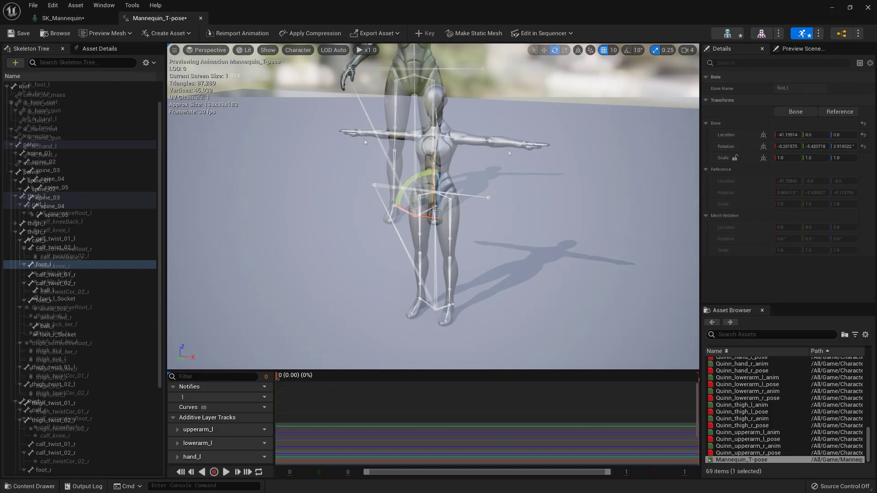
Key the spine_05 and root bone transforms and save Mannequin_T-pose.
click(364, 142)
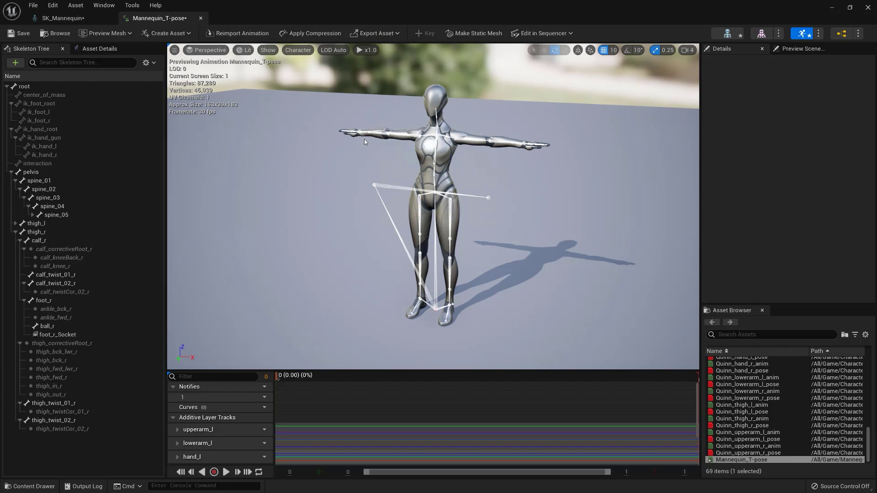
click(88, 216)
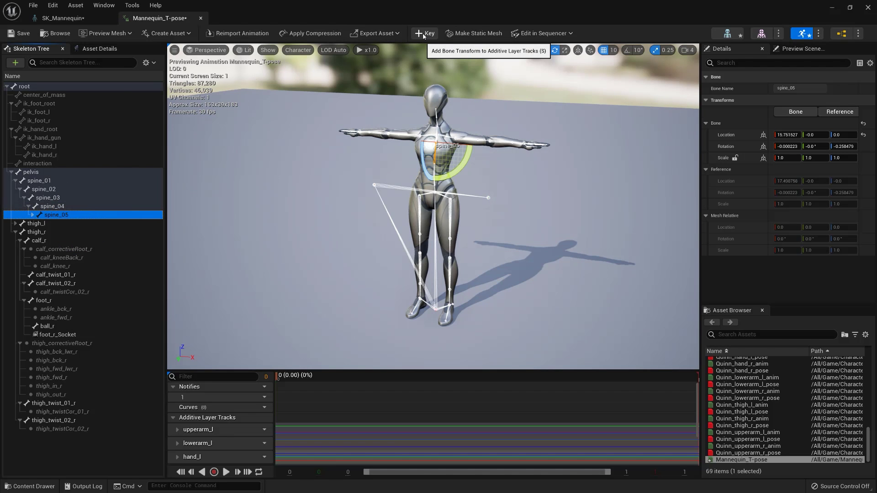
click(423, 34)
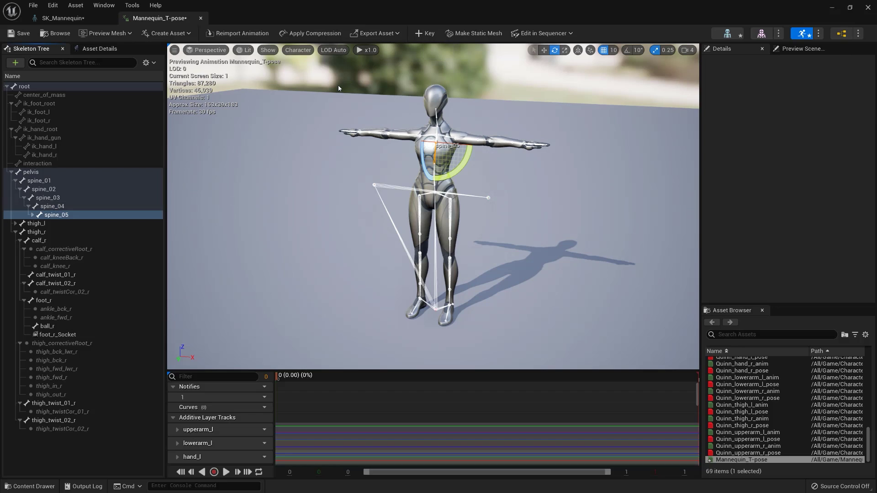
click(78, 87)
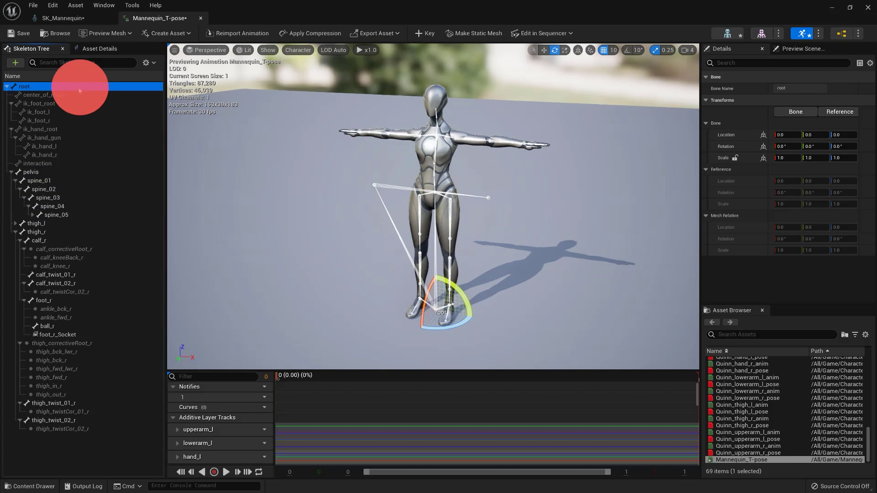
click(419, 34)
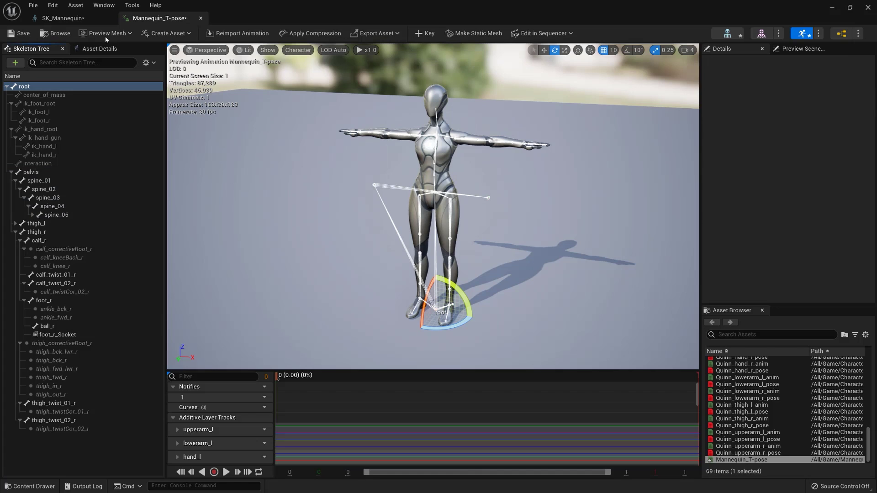
click(19, 33)
Create and save Mannequin_Remap in Content via SK_Mannequin's Xsens Create Remap Asset In Folder.
click(867, 7)
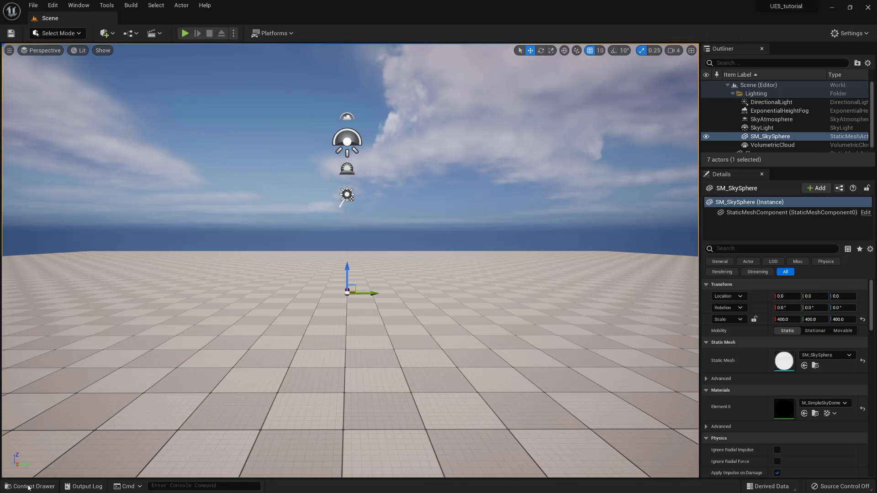
click(28, 485)
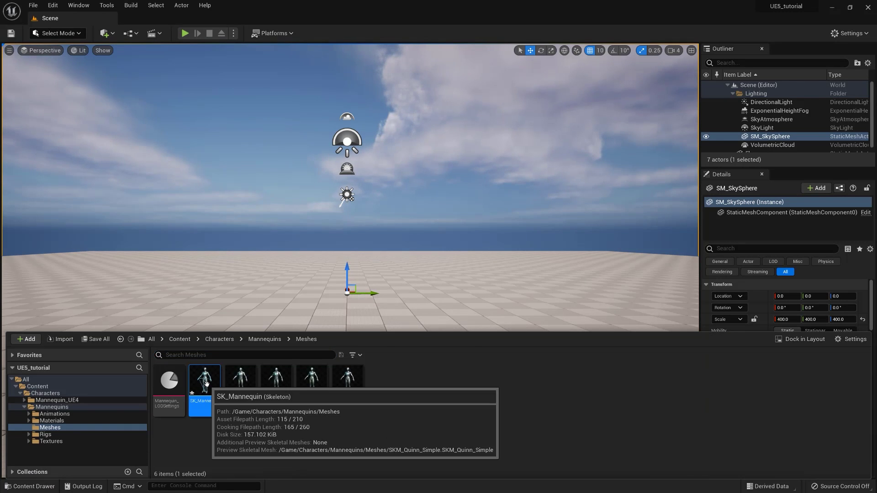
right_click(207, 383)
mouse_move(319, 180)
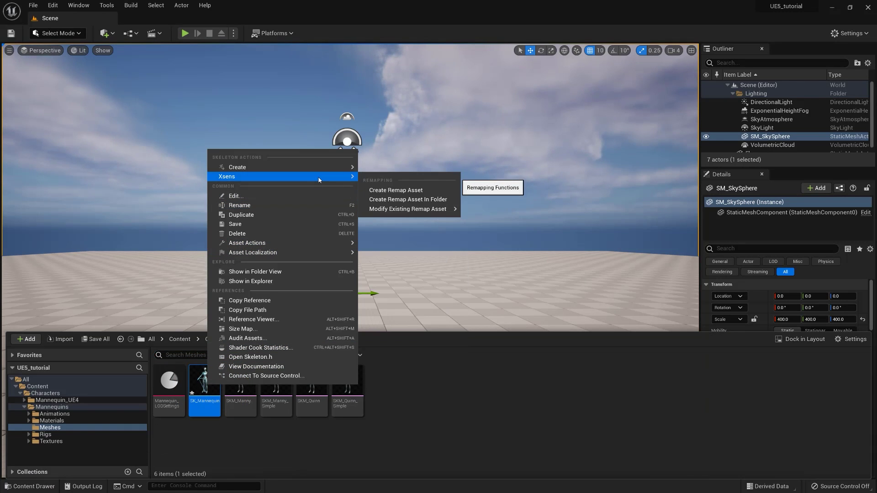
click(408, 200)
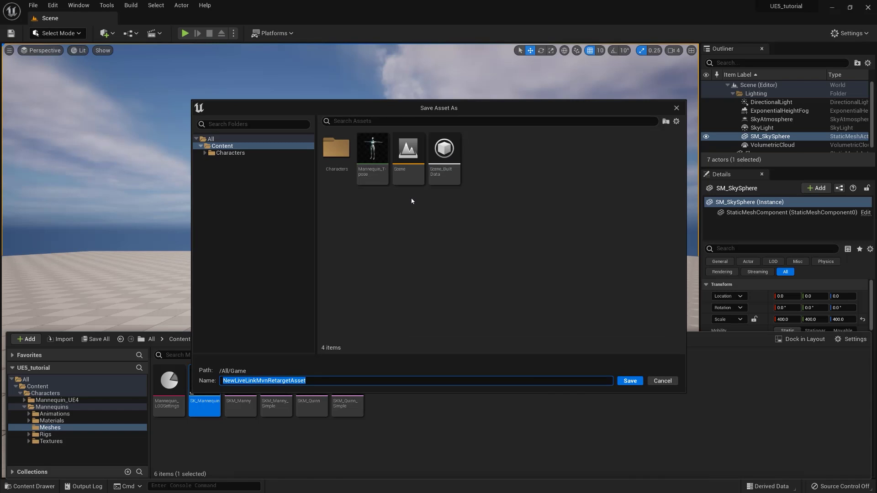
click(228, 146)
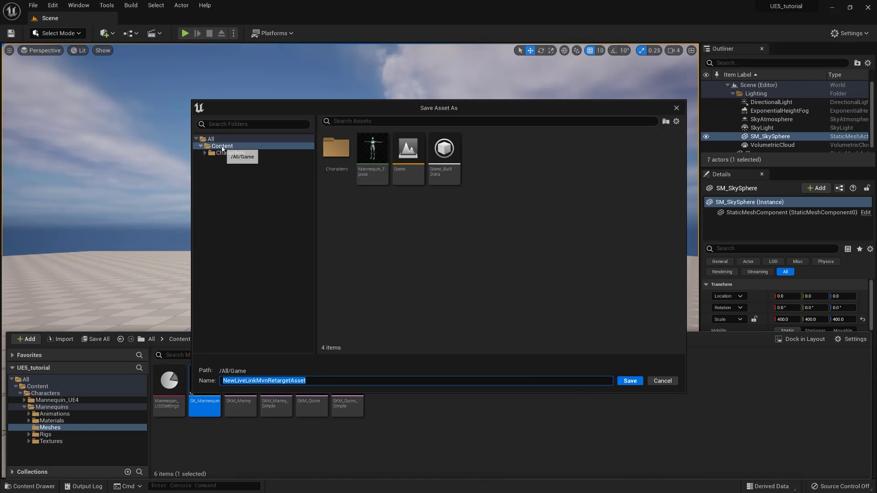
click(310, 379)
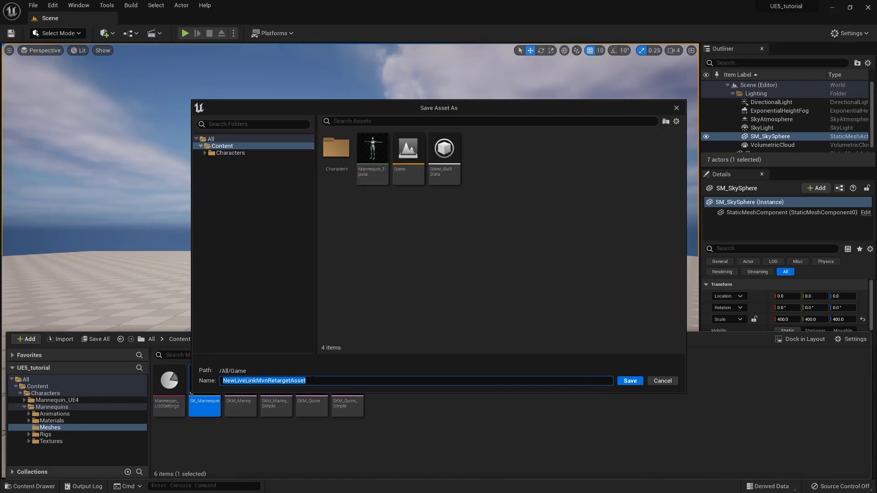
text(Mannequin_Remap)
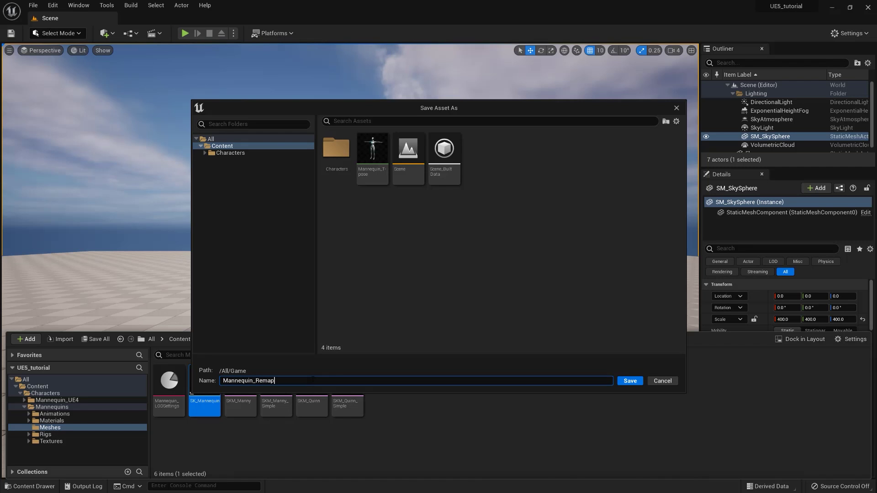
click(628, 379)
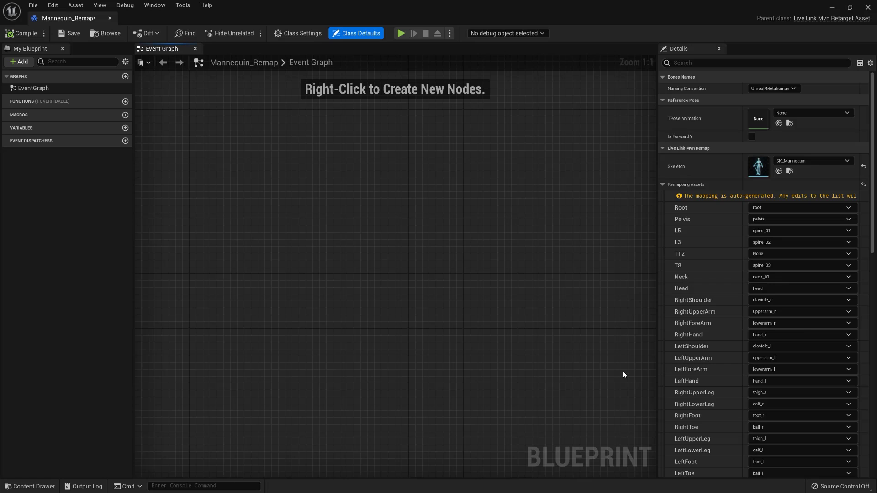
Switch the naming convention from Manual to Unreal/Metahuman and keep Root mapped to root, not pelvis.
click(793, 89)
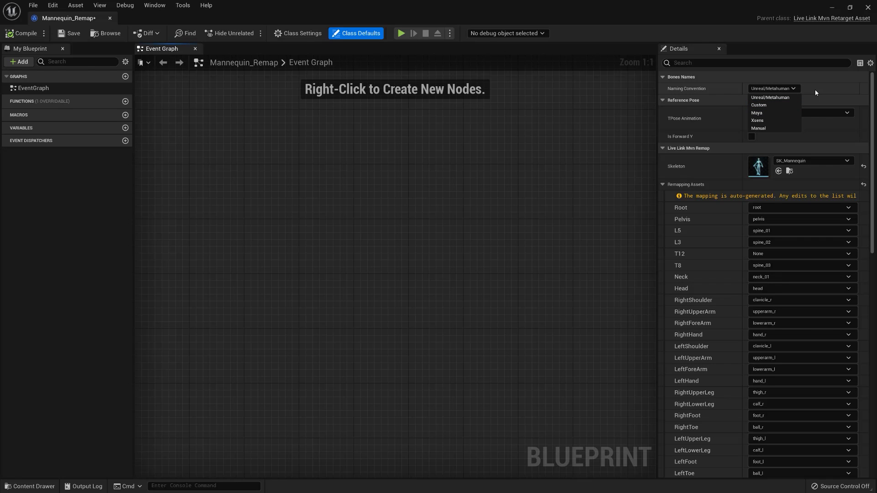
click(765, 128)
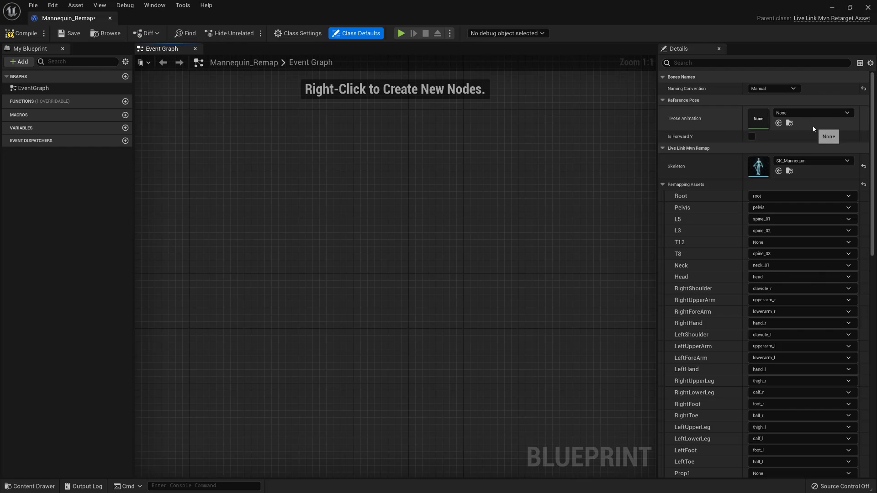
click(766, 87)
click(771, 97)
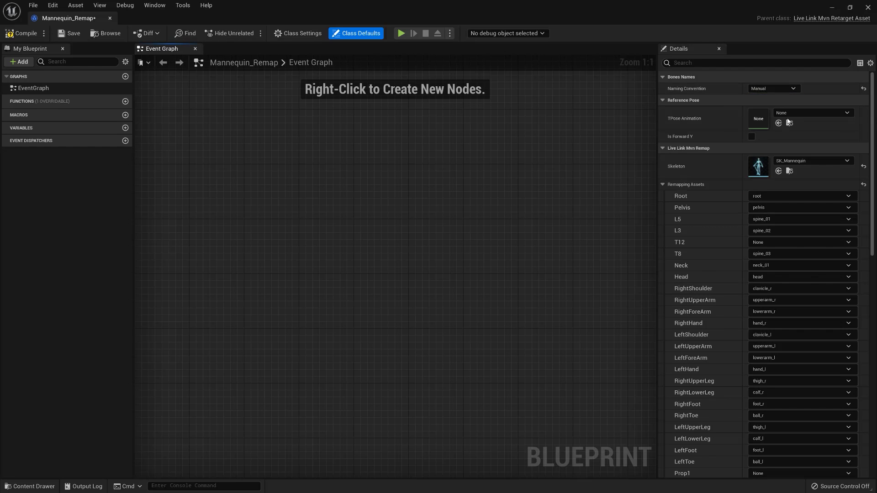
click(790, 206)
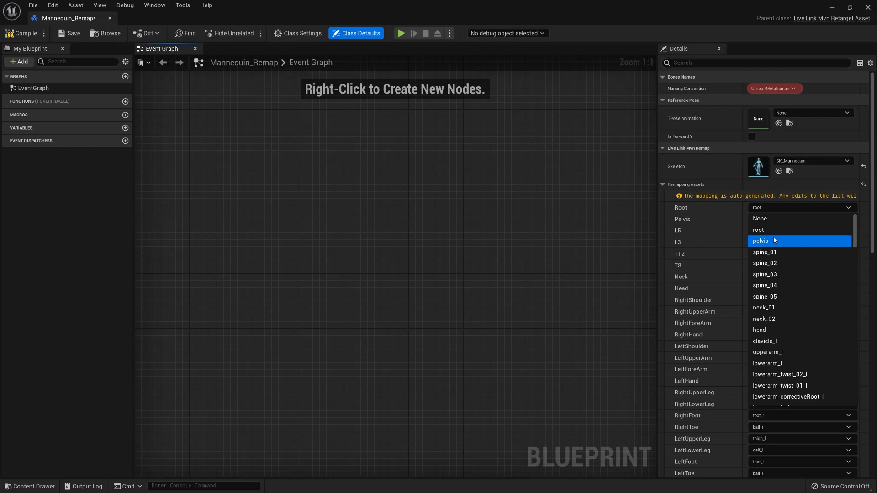
click(773, 240)
click(771, 196)
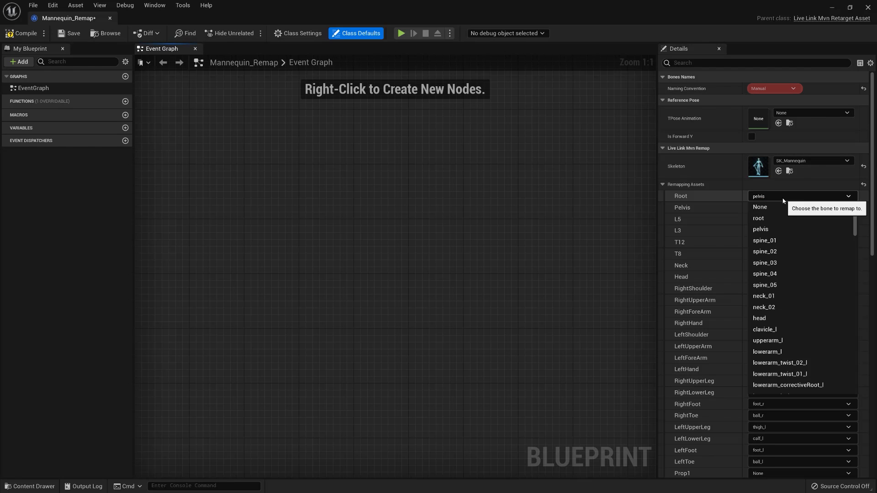
click(761, 219)
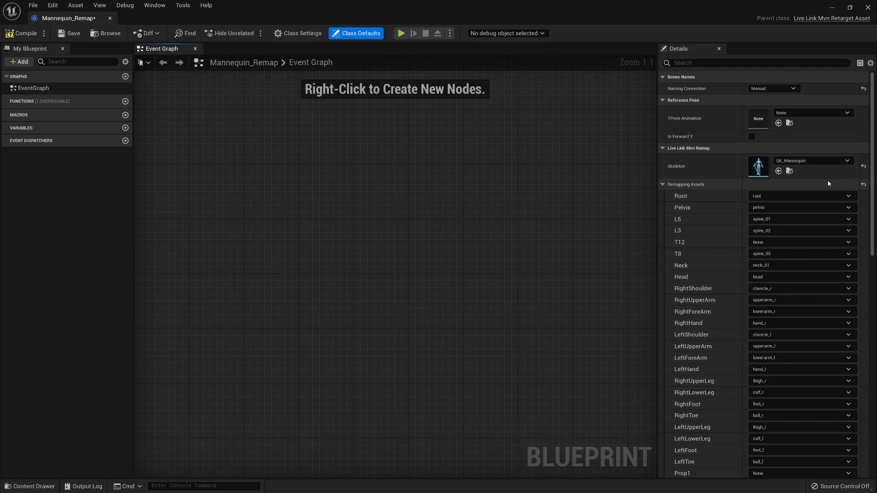
Review the finger bone mappings, leaving the LeftSecondMC metacarpal slot at None.
scroll(829, 183, down, 10)
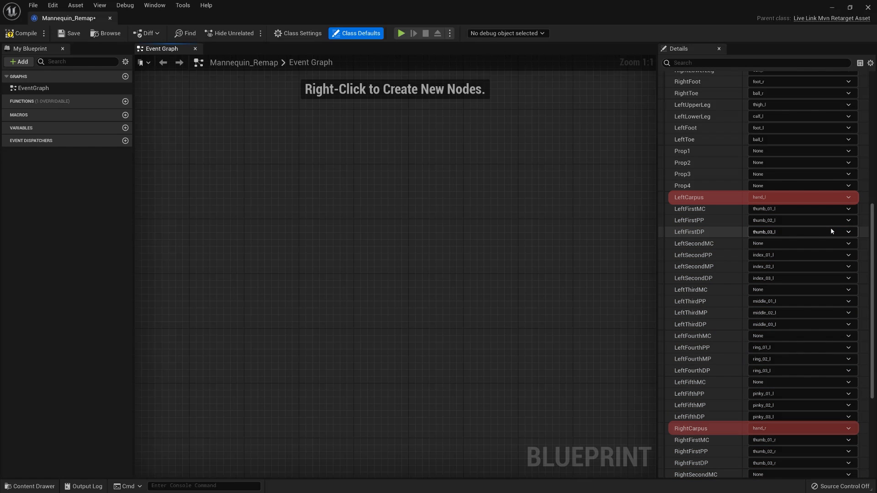
click(812, 244)
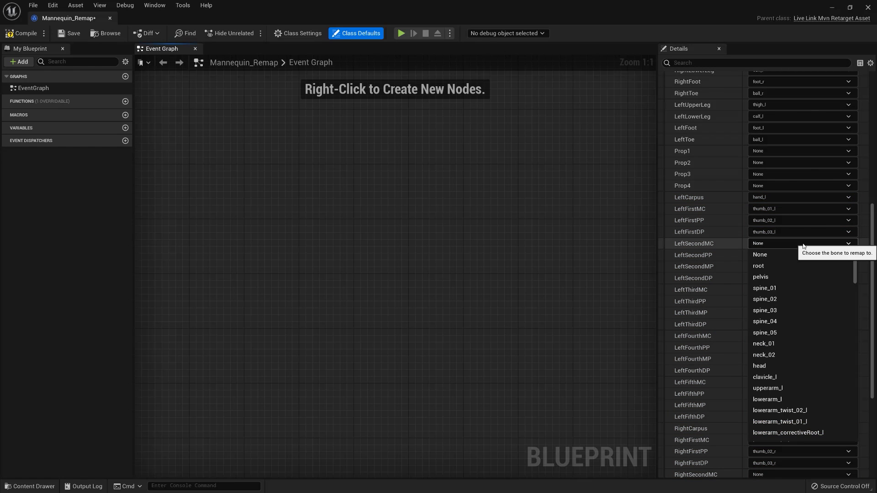
scroll(817, 351, down, 6)
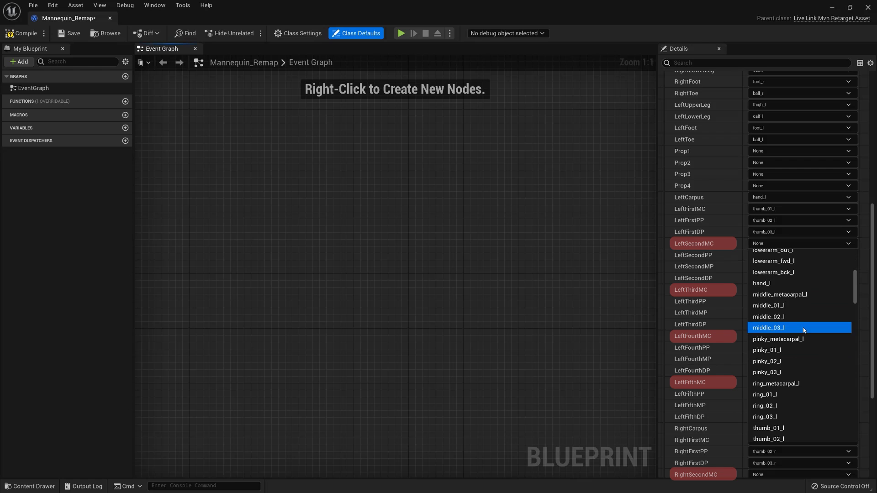
scroll(800, 327, down, 5)
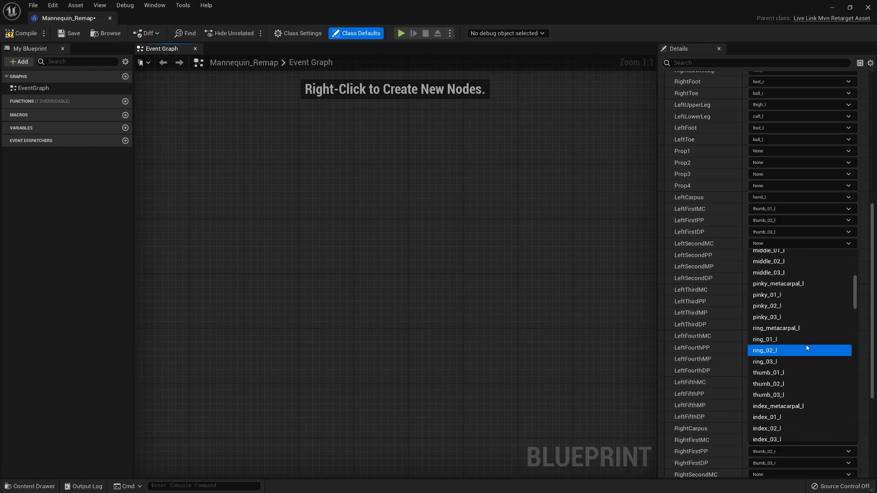
click(798, 406)
scroll(806, 274, up, 12)
Set Mannequin_T-pose as the TPose Animation, enable Is Forward Y, then compile and save the remap.
click(817, 114)
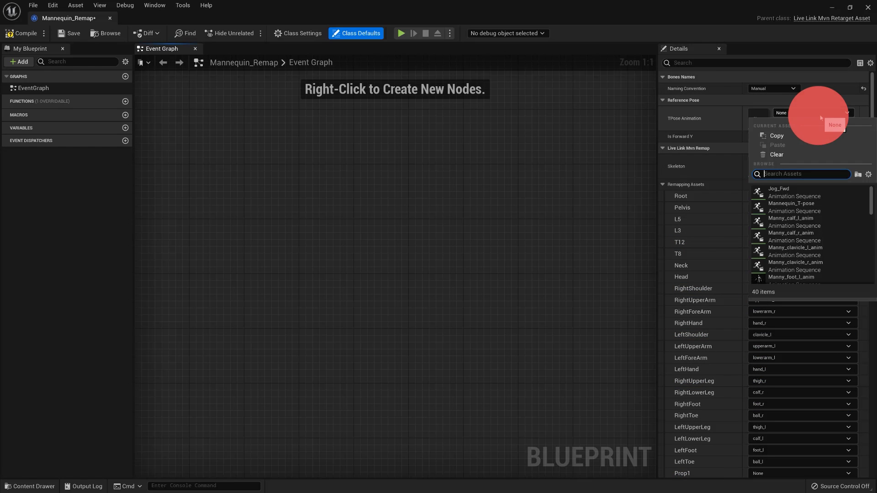
text(t-po)
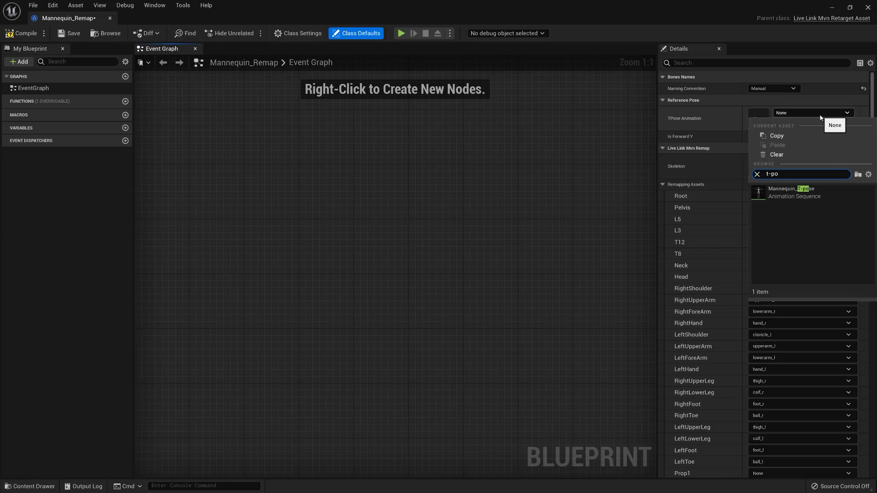
click(781, 192)
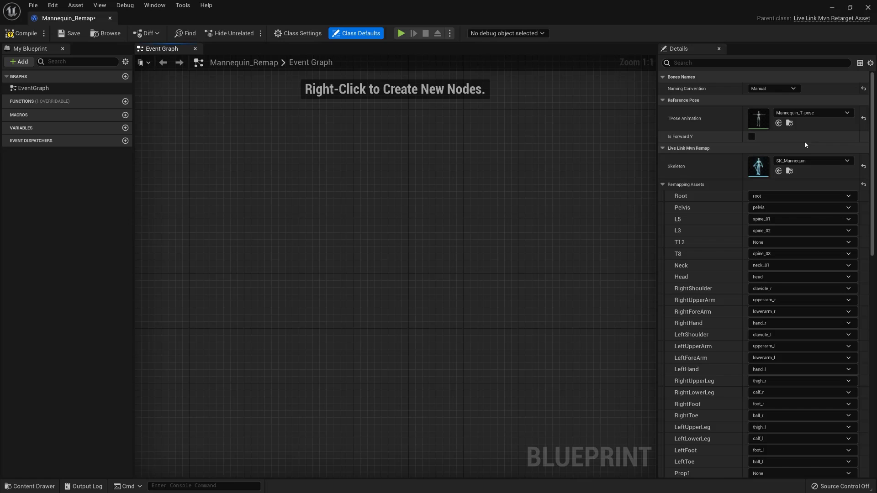
click(752, 136)
click(14, 32)
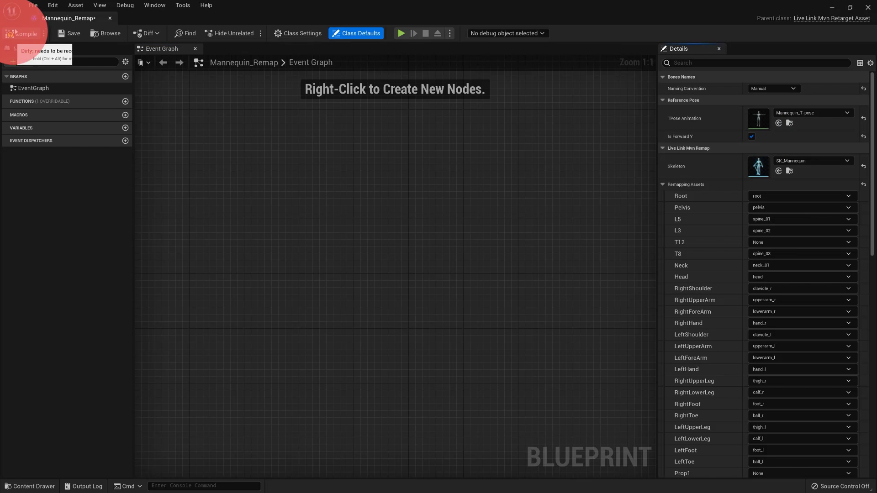
click(70, 33)
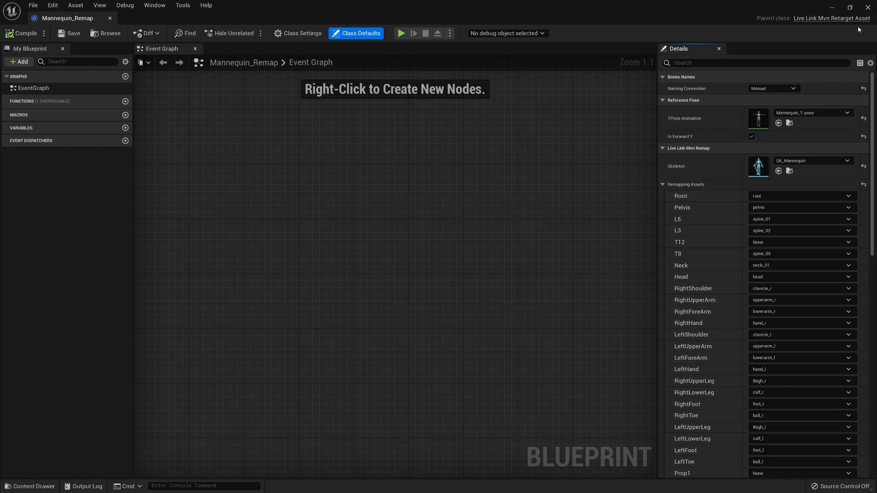
Create a new Animation Blueprint in Content targeting the SK_Mannequin skeleton.
click(867, 8)
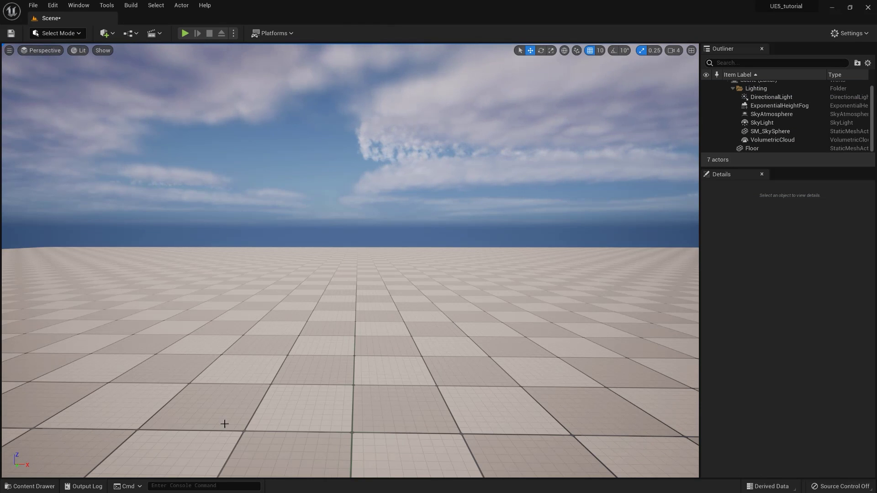
click(32, 486)
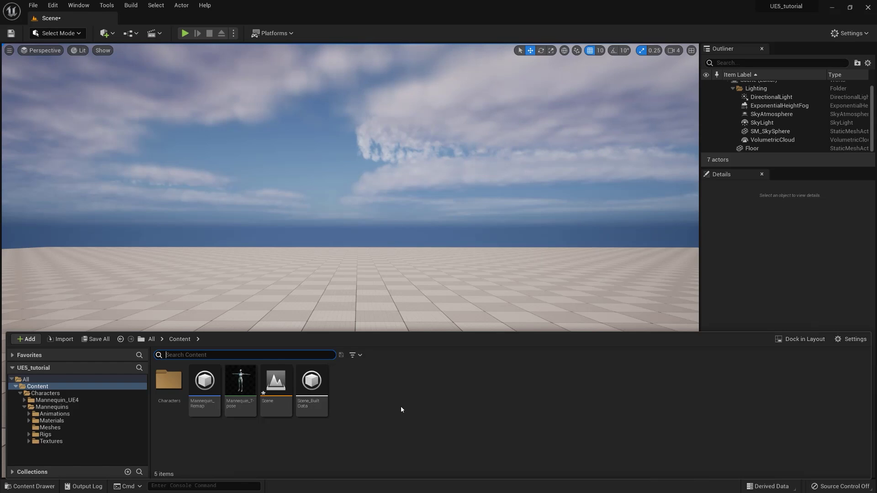
right_click(401, 408)
mouse_move(457, 247)
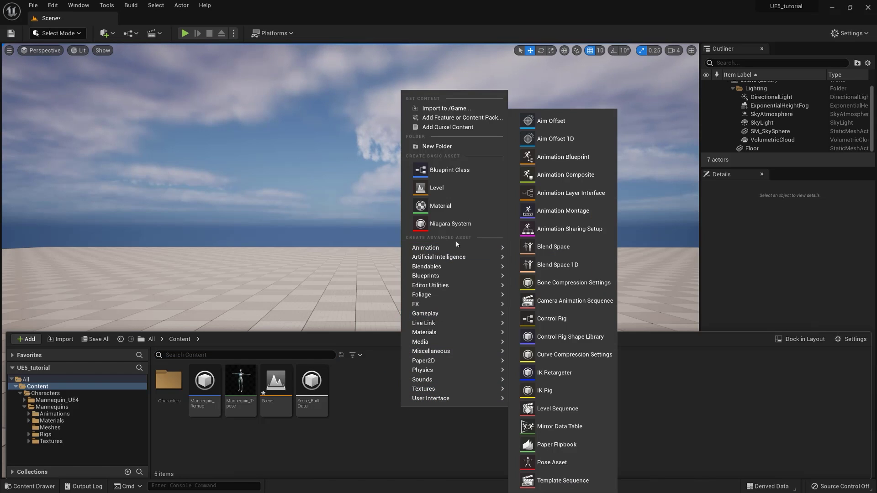
click(585, 157)
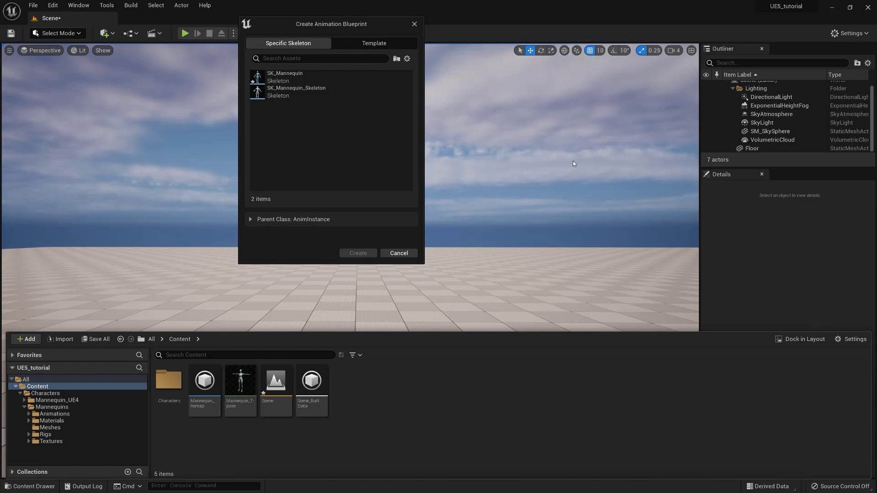
click(310, 77)
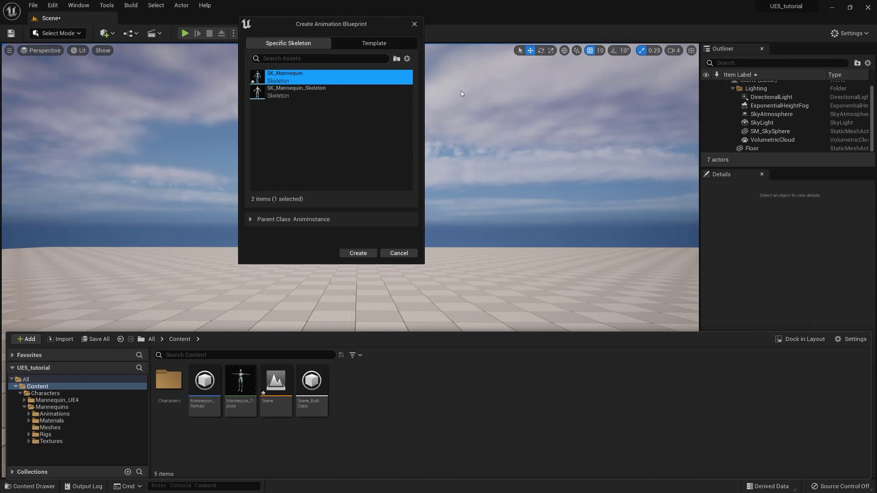
click(354, 252)
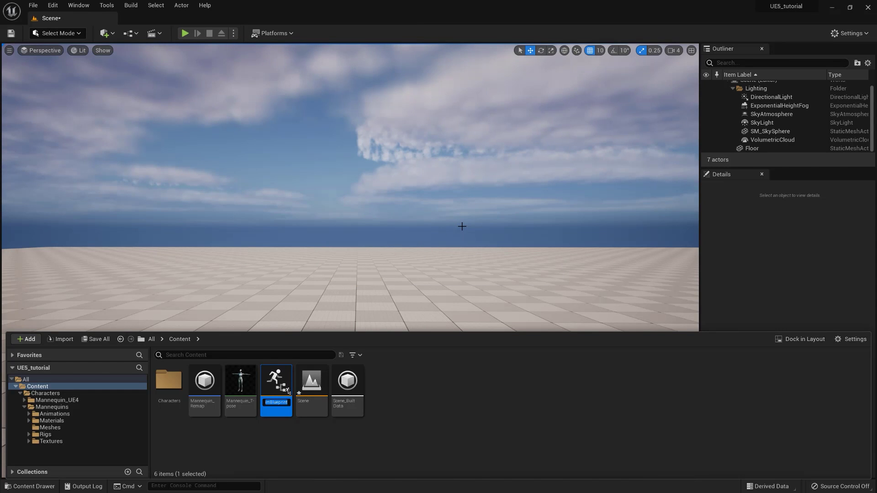
Name the blueprint Mannequin_LiveLink and open it for editing.
text(Manne)
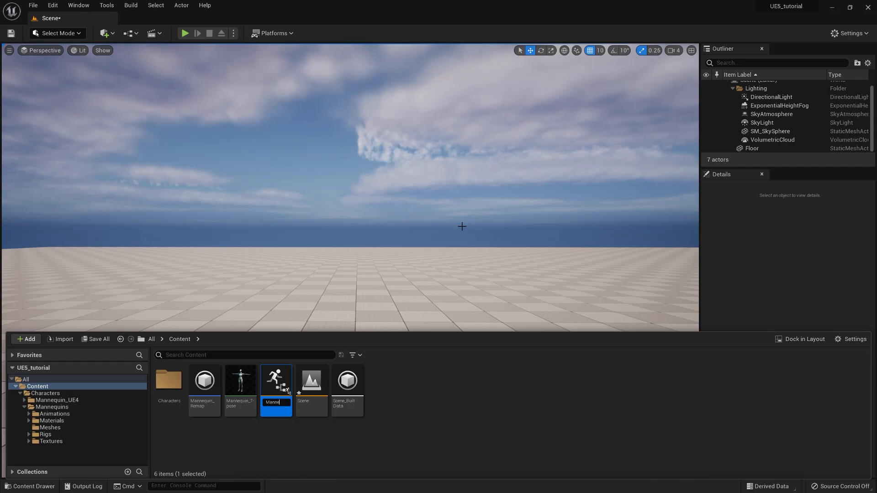
text(quin_)
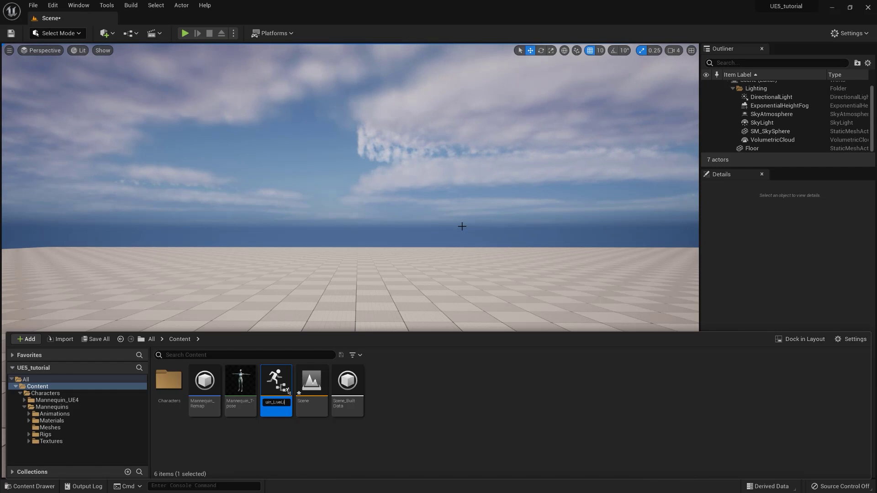
text(LiveLink)
key(Return)
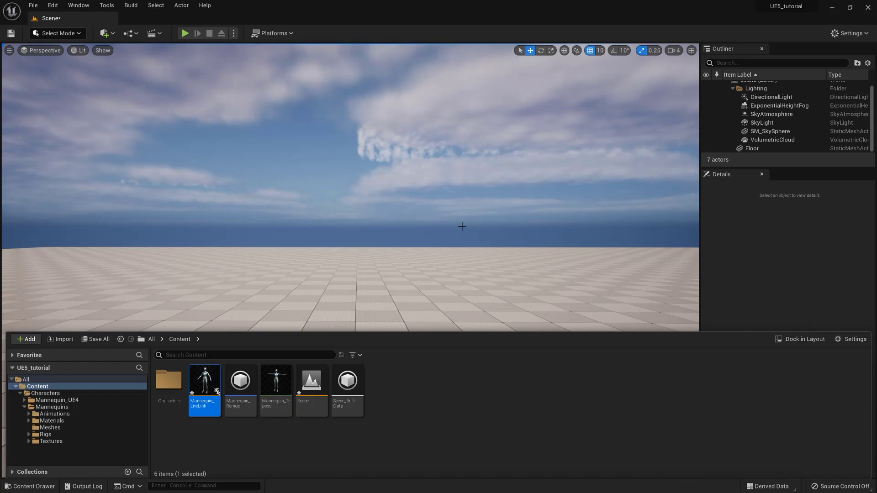
double_click(216, 371)
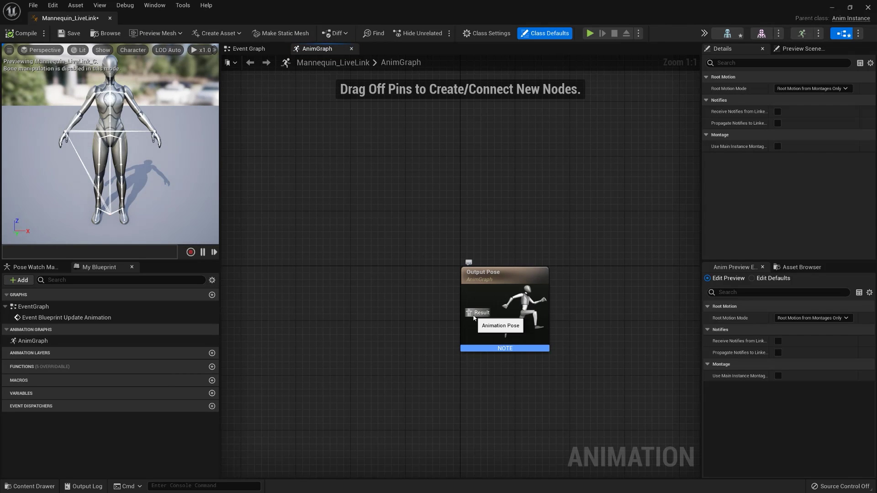
Feed Output Pose from a Live Link Pose node using subject 9763-MVN System 1.
drag(474, 316, 303, 237)
text(live link)
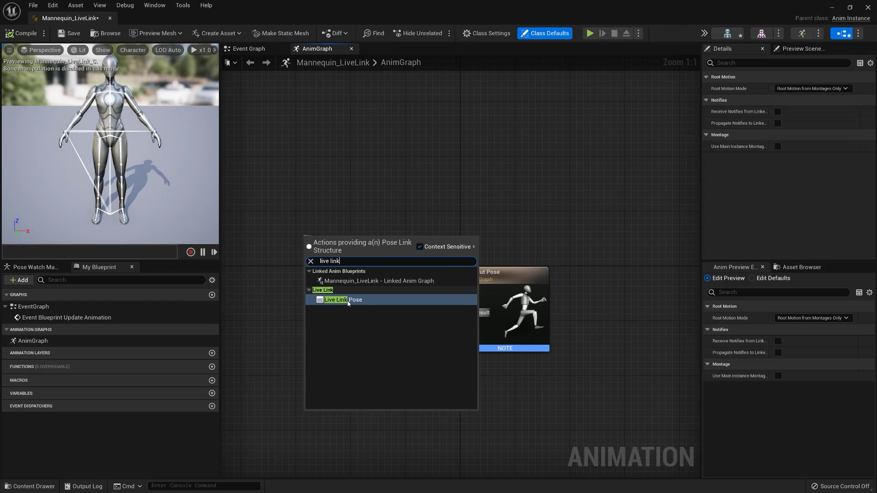
click(347, 300)
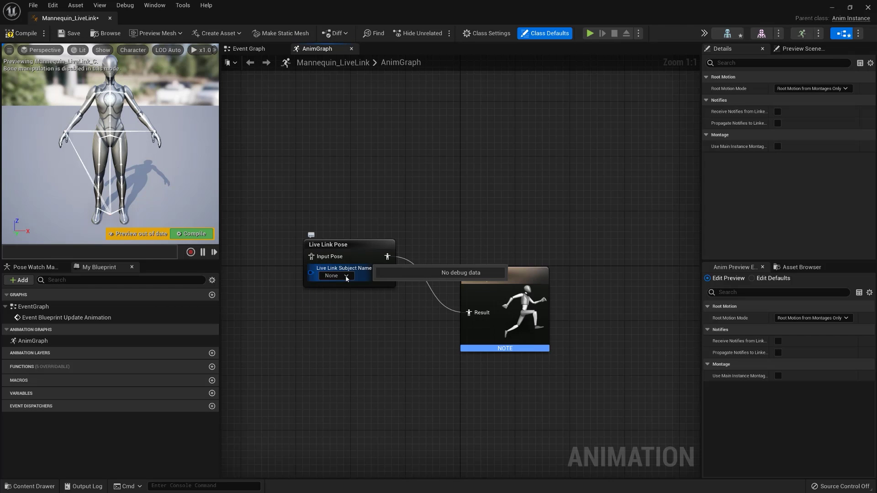
click(346, 276)
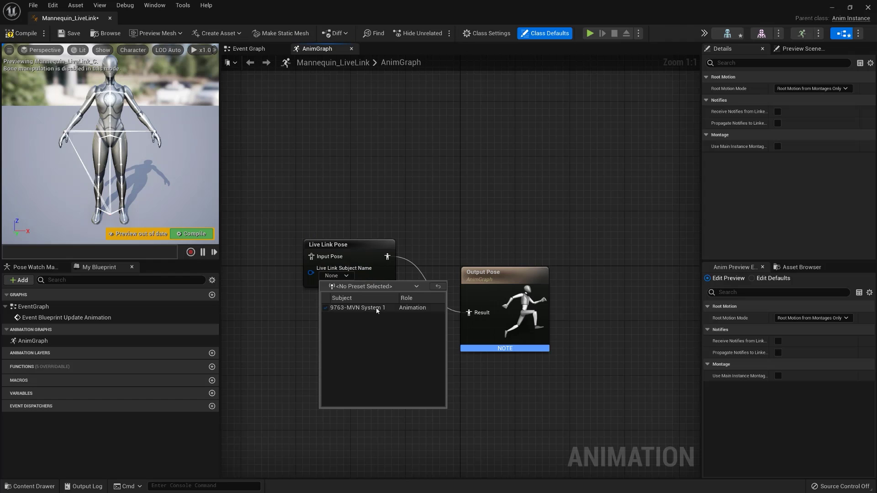
click(397, 327)
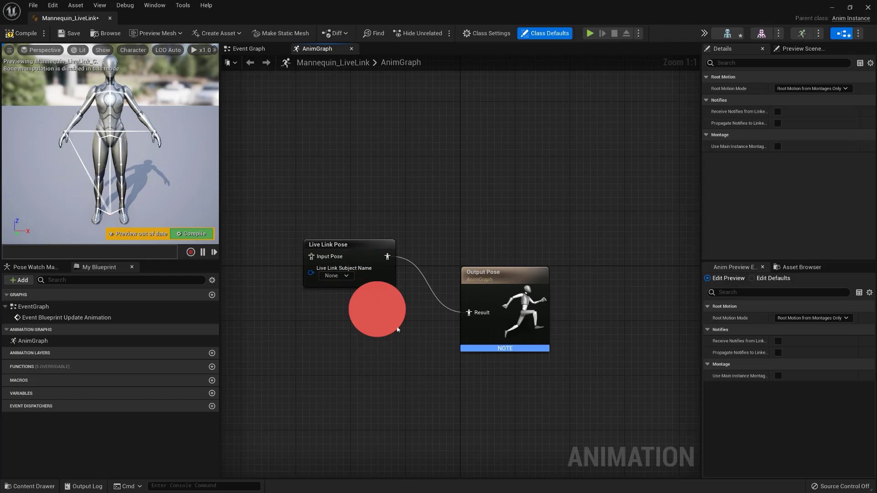
Set the node's Retarget Asset to Mannequin_Remap, then compile and save the blueprint.
click(380, 263)
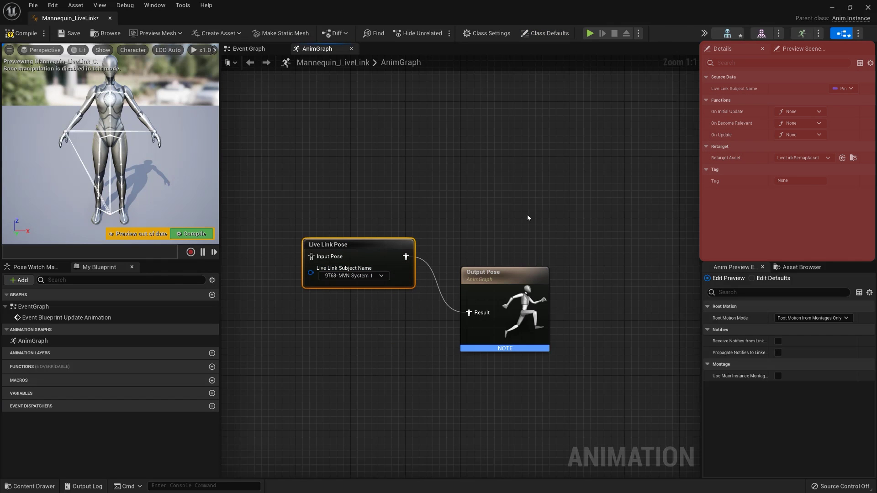
click(786, 158)
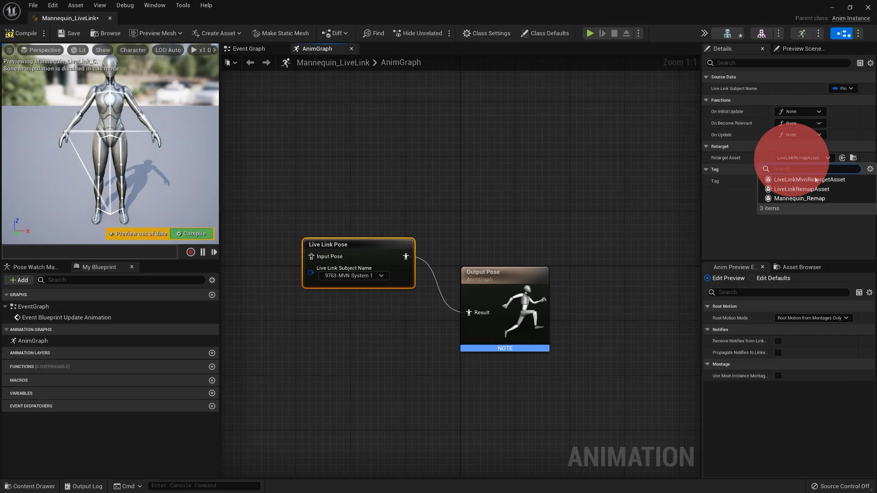
click(801, 198)
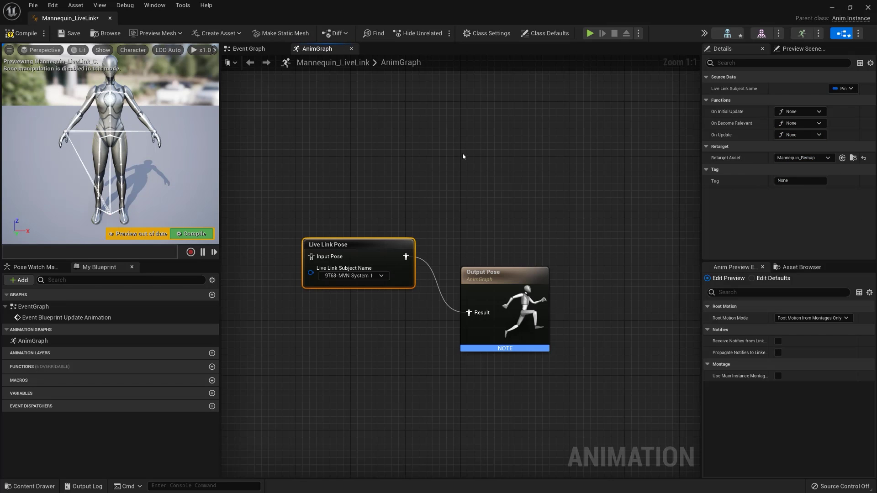
click(21, 33)
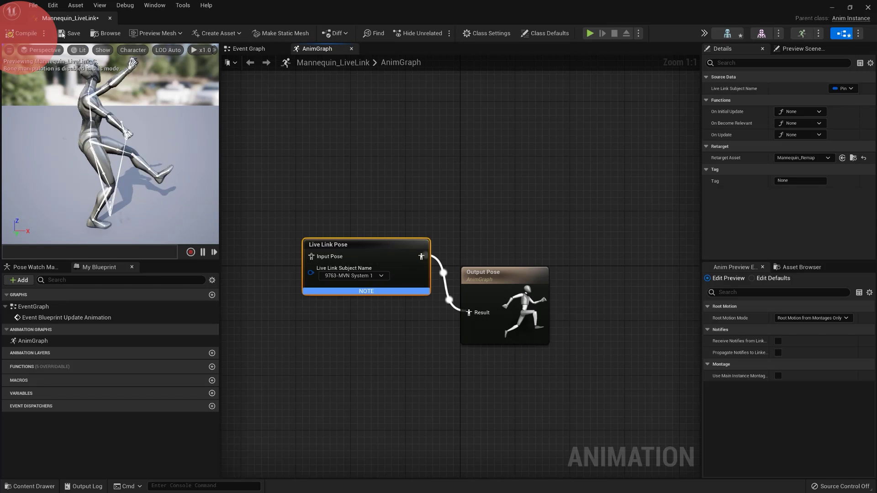
click(69, 33)
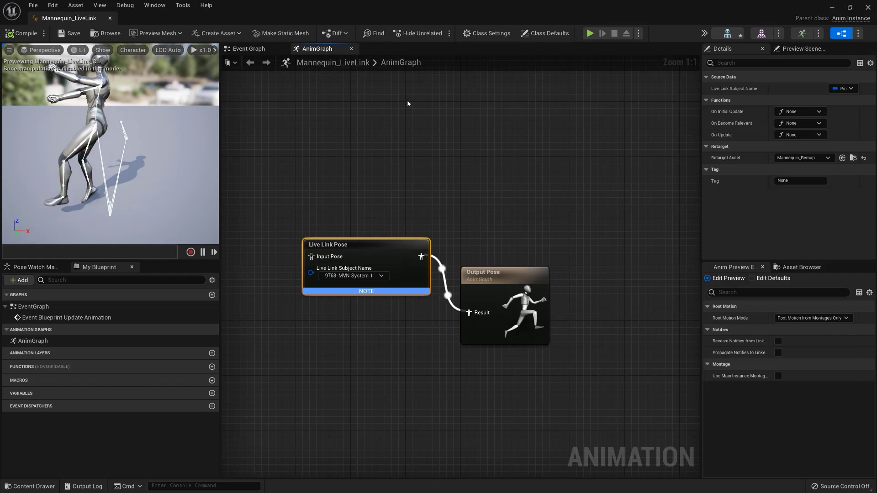
Place an SKM_Quinn mannequin from the content drawer into the level and select it.
click(867, 8)
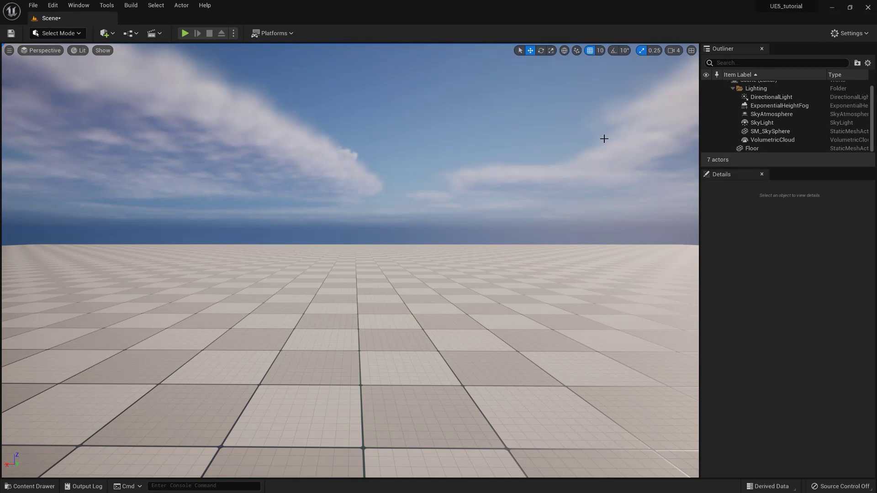
click(36, 484)
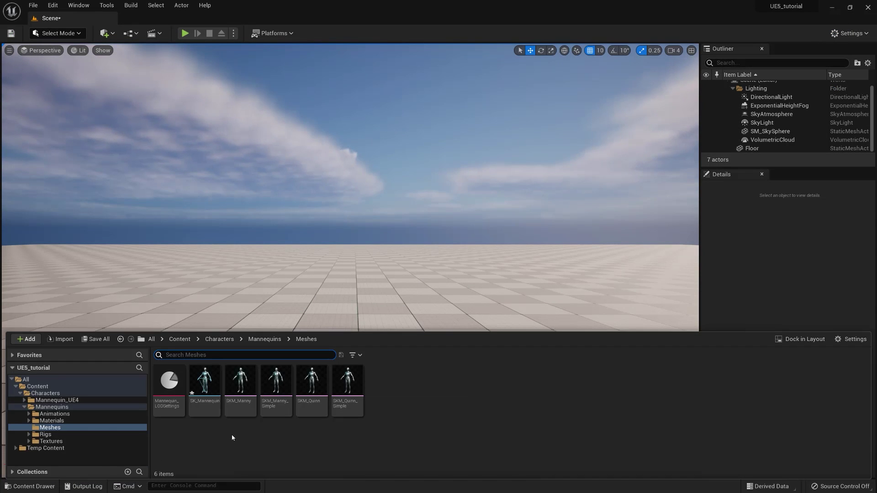
drag(312, 413, 360, 376)
click(366, 244)
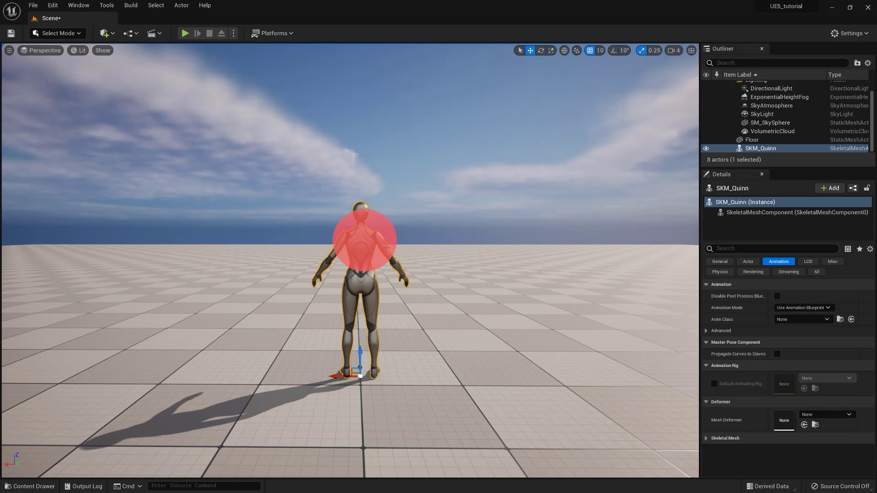
Set the mannequin's Anim Class to Mannequin_LiveLink in Animation Blueprint mode and play the level.
click(779, 261)
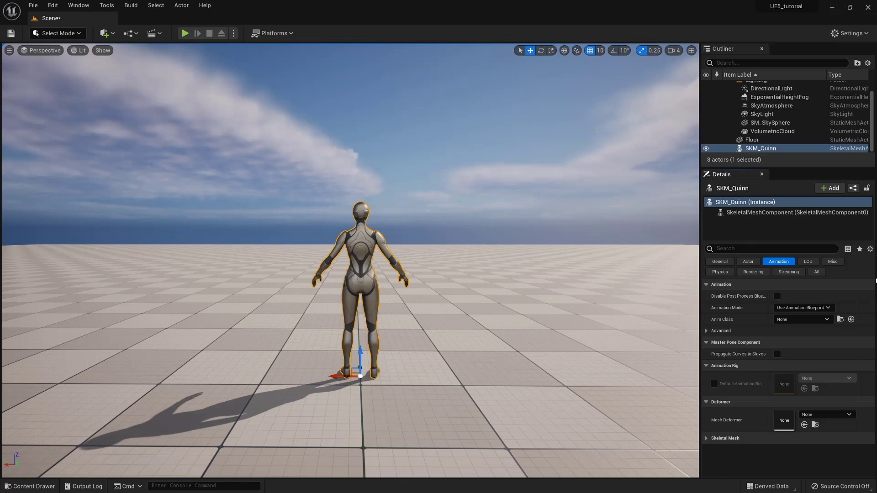
click(820, 307)
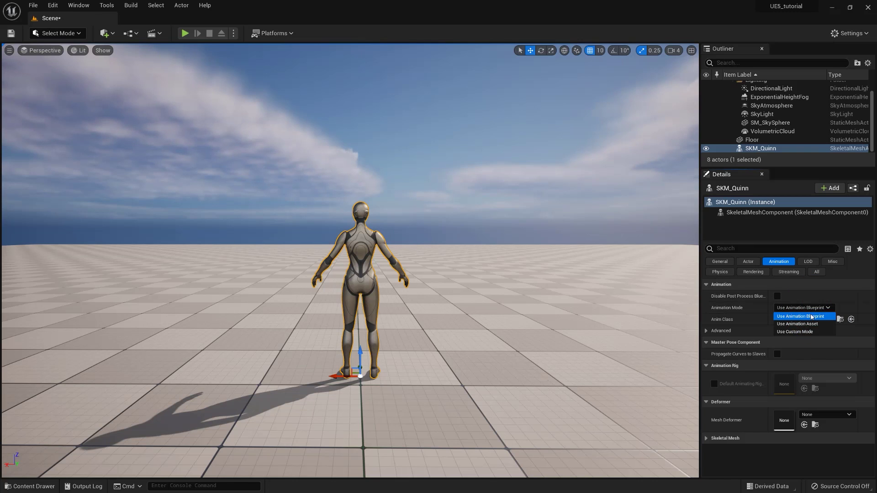
click(826, 309)
click(819, 317)
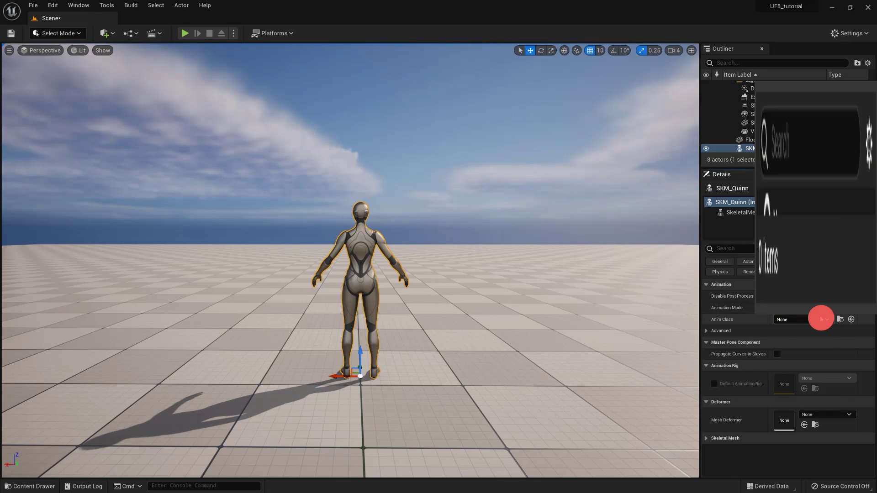
click(799, 269)
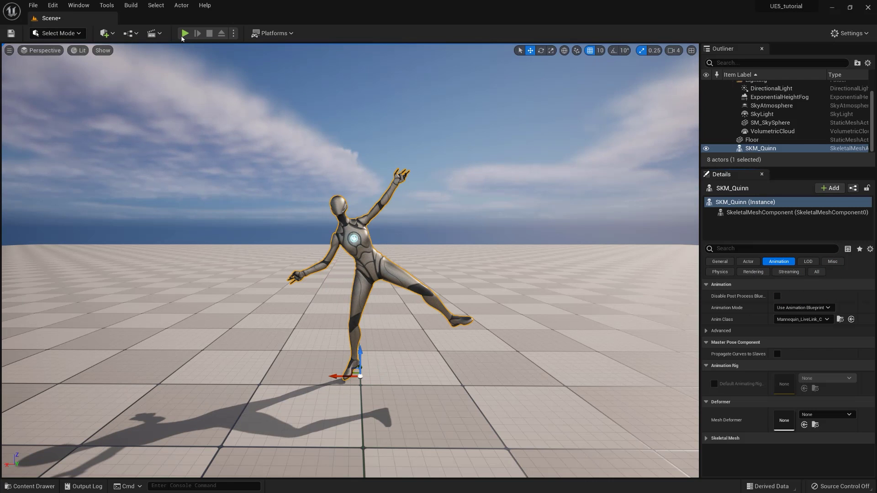
click(184, 33)
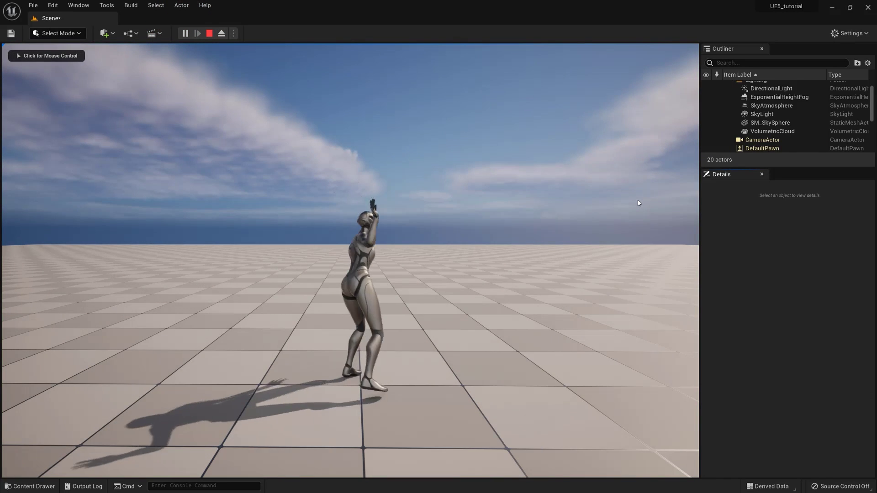